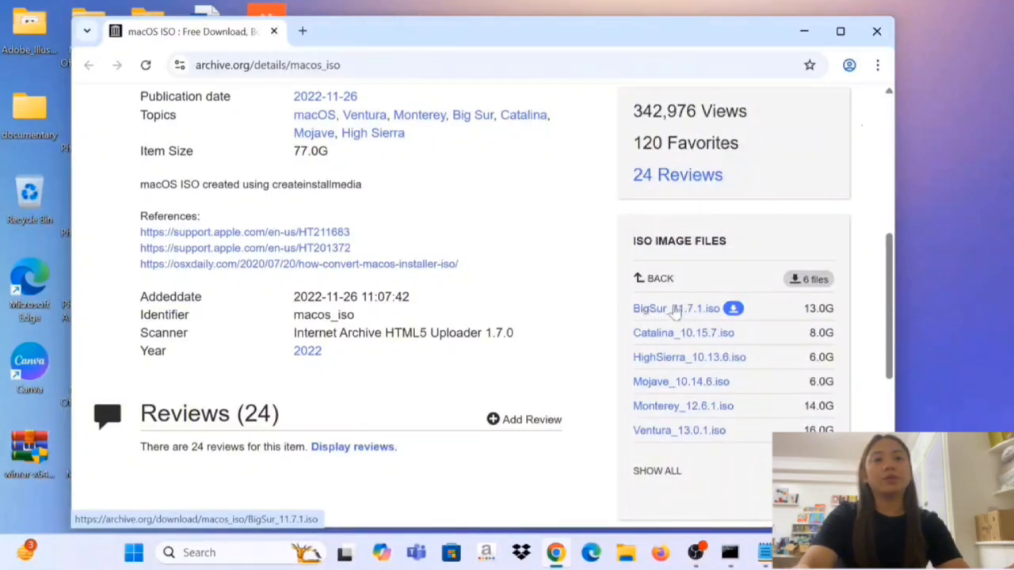
Return to the download options, reopen the list of macOS ISO image files, and minimise the browser.
click(639, 282)
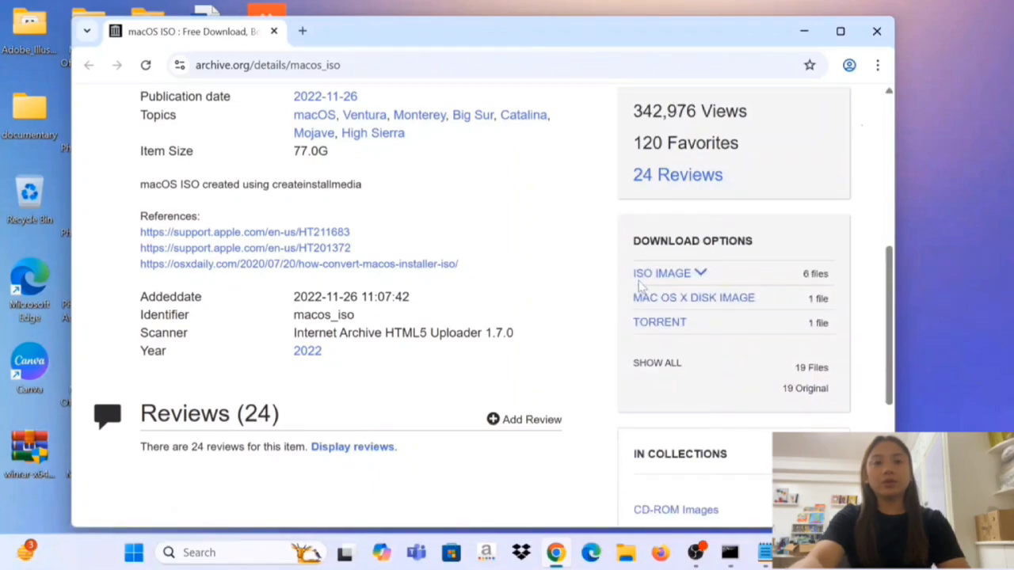
click(649, 277)
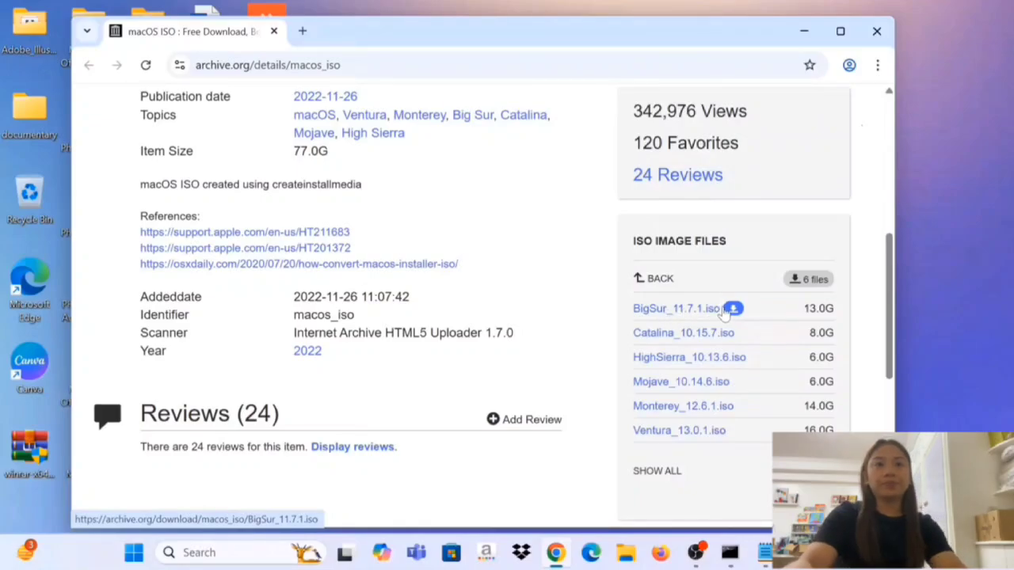
click(797, 32)
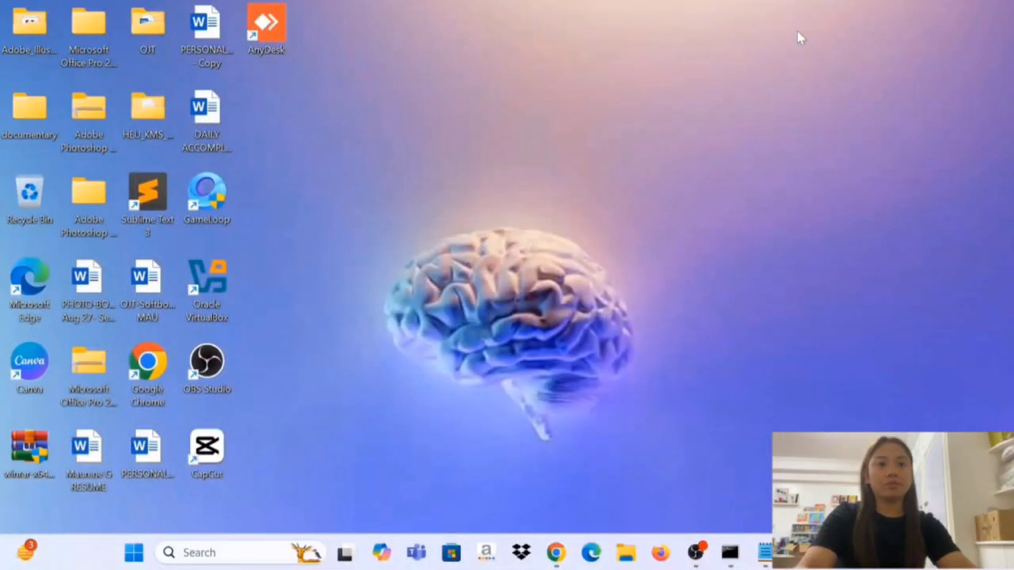
Open the Core isolation settings to check the Memory integrity state, and close Windows Security.
key(super)
text(co)
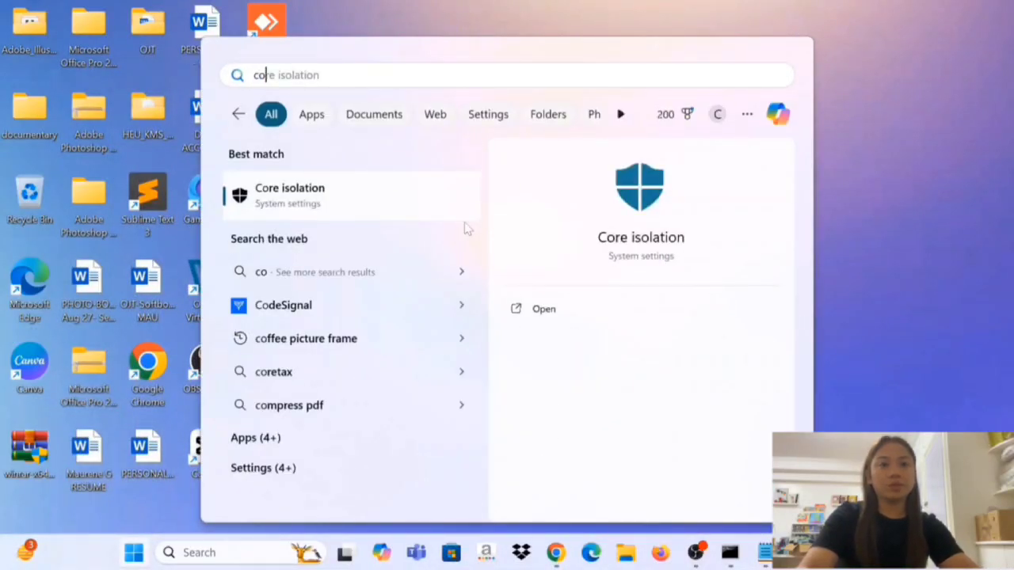
click(424, 209)
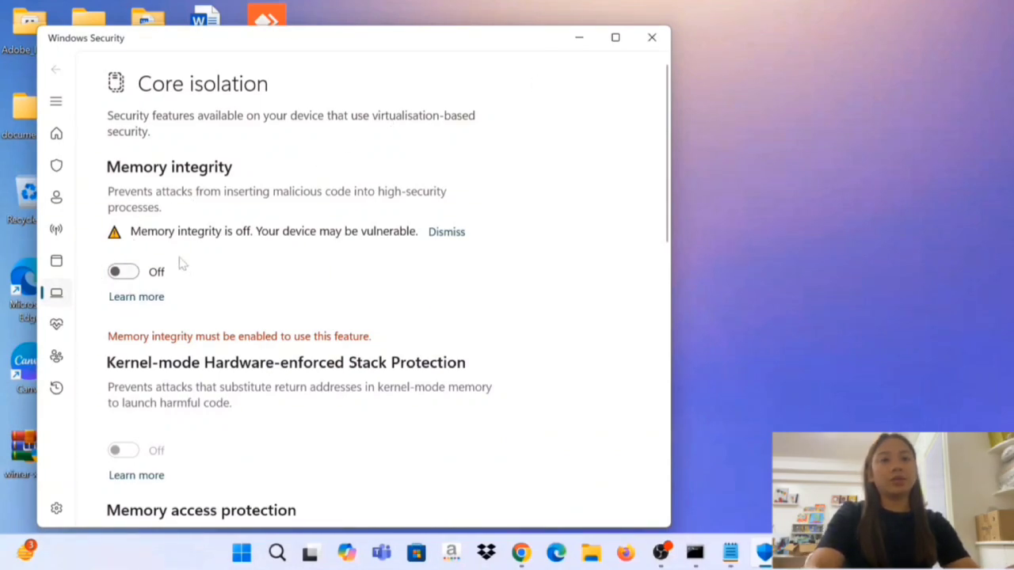
click(645, 43)
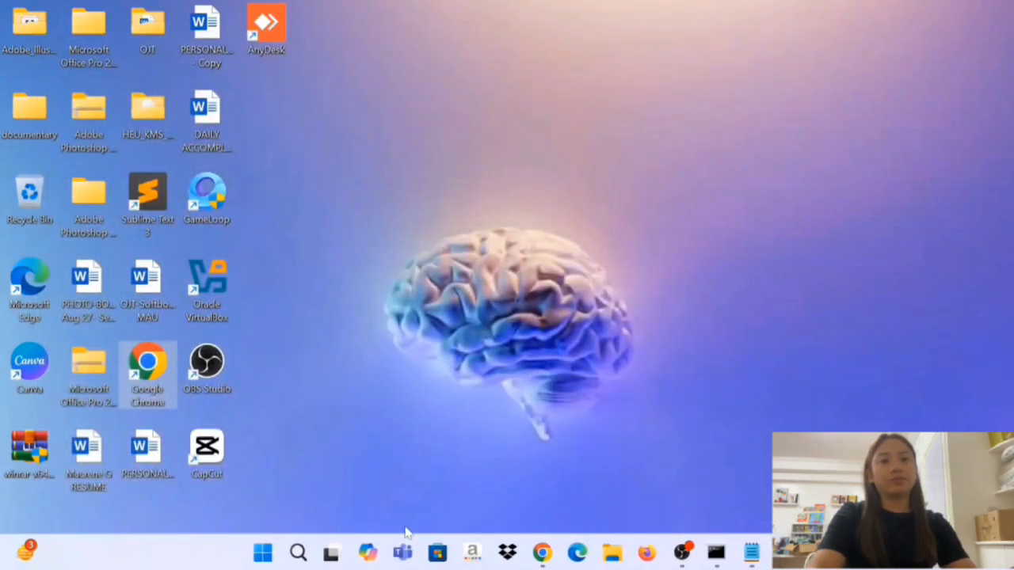
Search for cmd and run Command Prompt as administrator.
key(super)
text(cm)
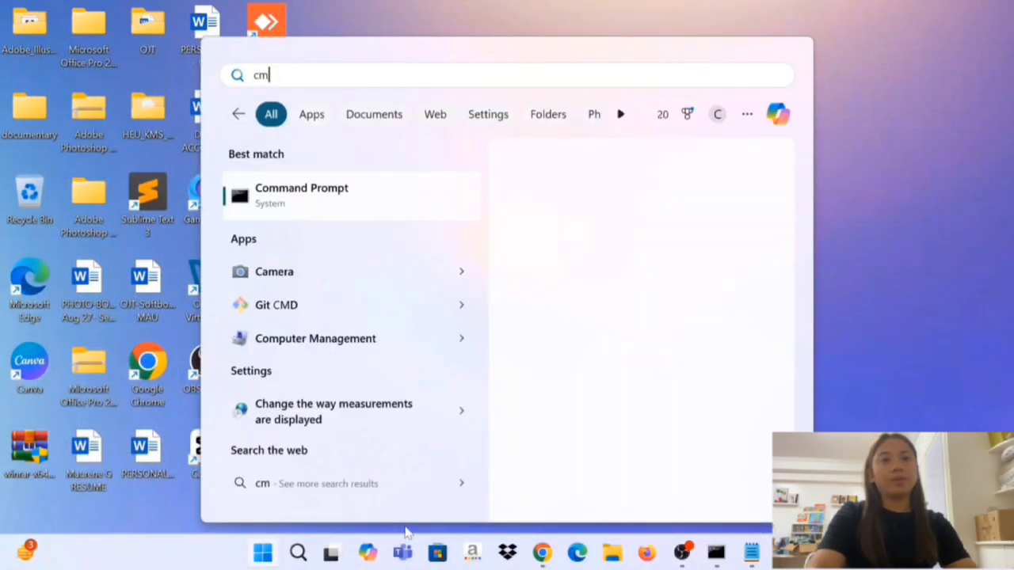
text(d)
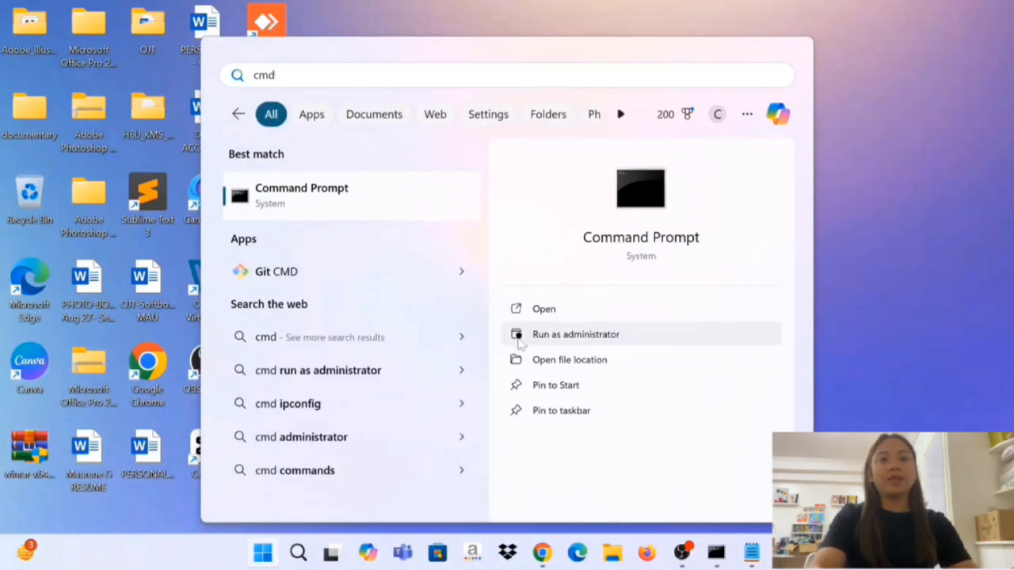
click(522, 334)
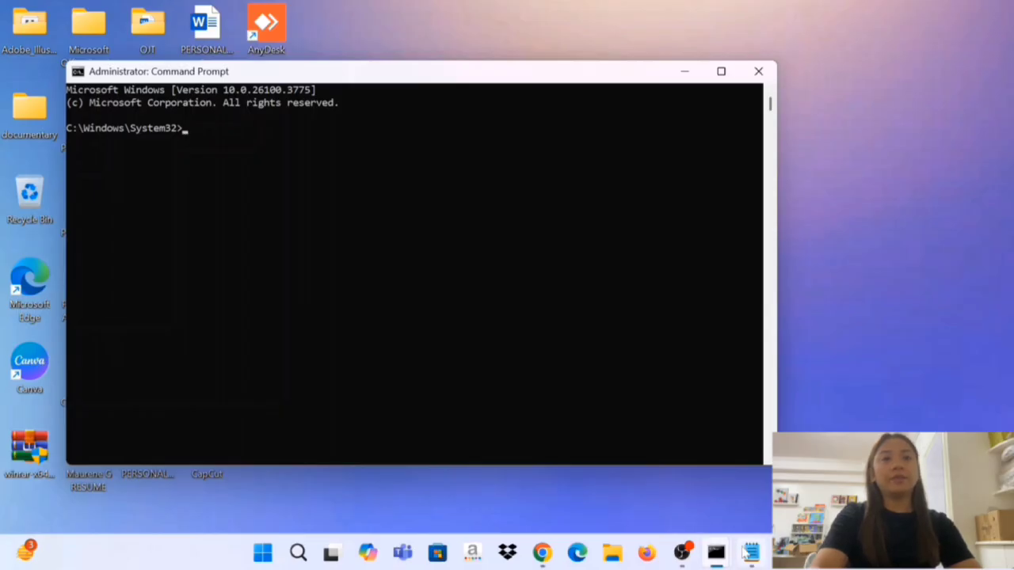
Copy the bcdedit command from the Notepad notes and run "bcdedit /set hypervisorlaunchtype off" in Command Prompt.
click(748, 552)
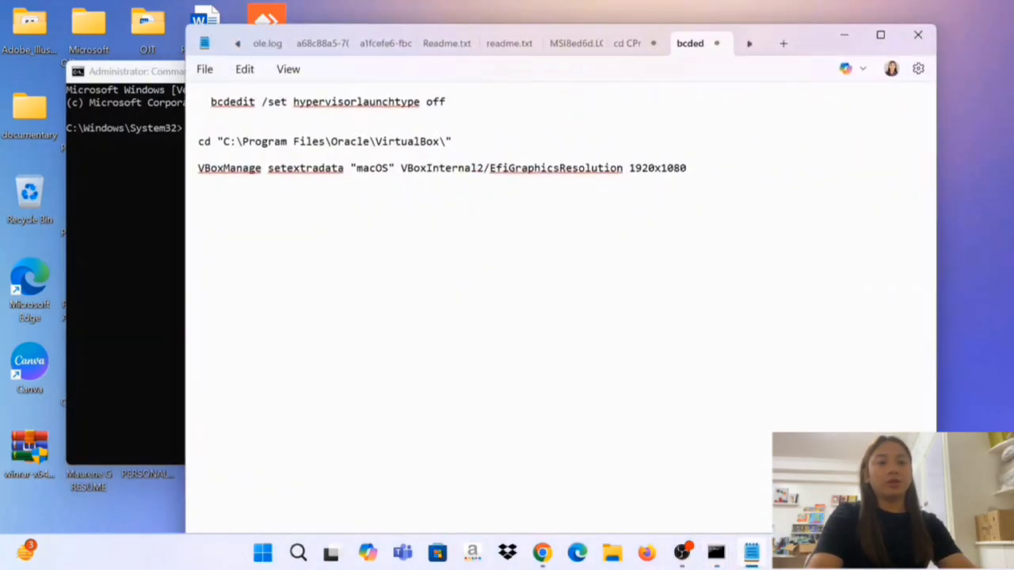
drag(445, 101, 204, 101)
key(ctrl+c)
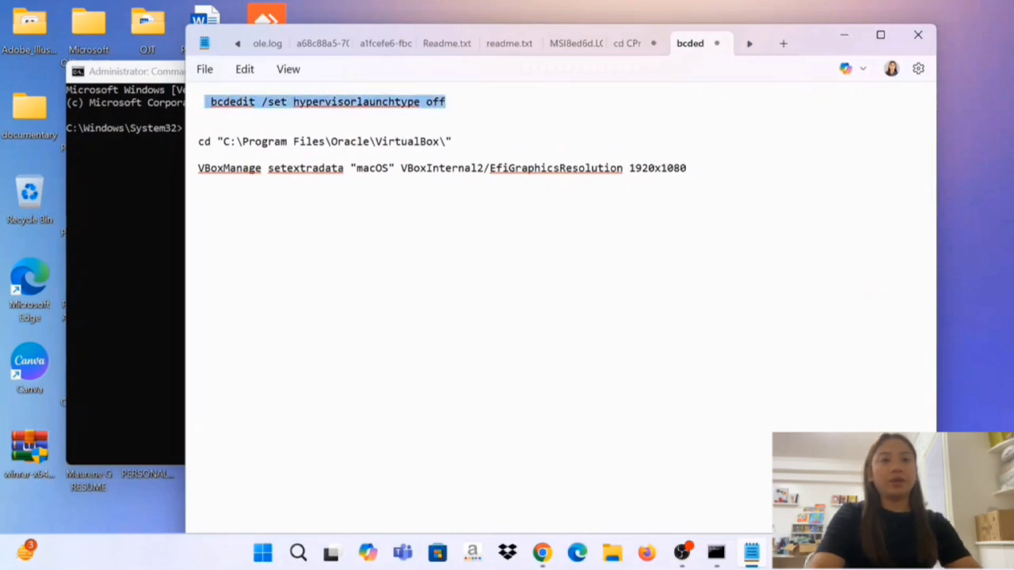
click(182, 70)
key(ctrl+v)
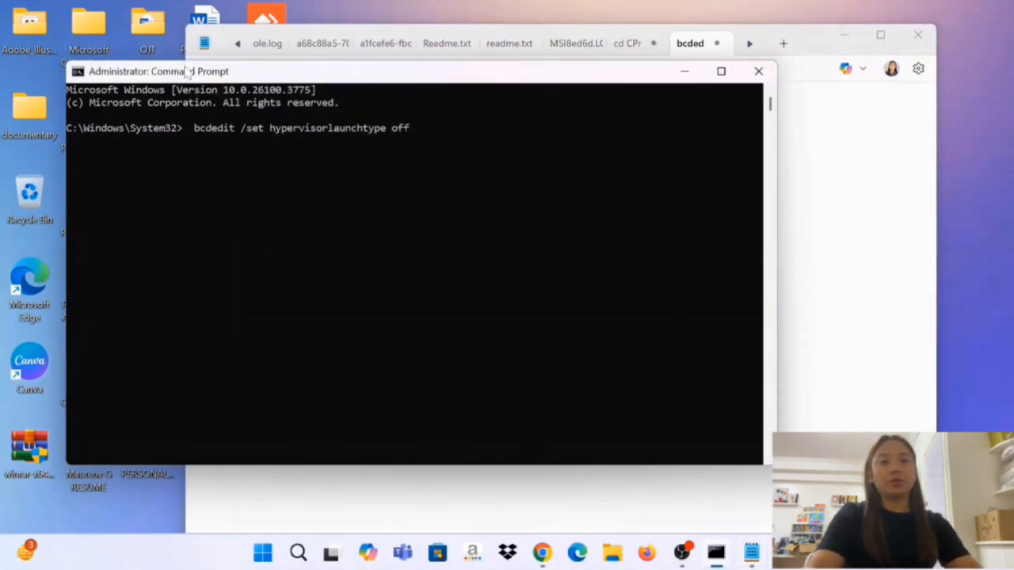
key(Return)
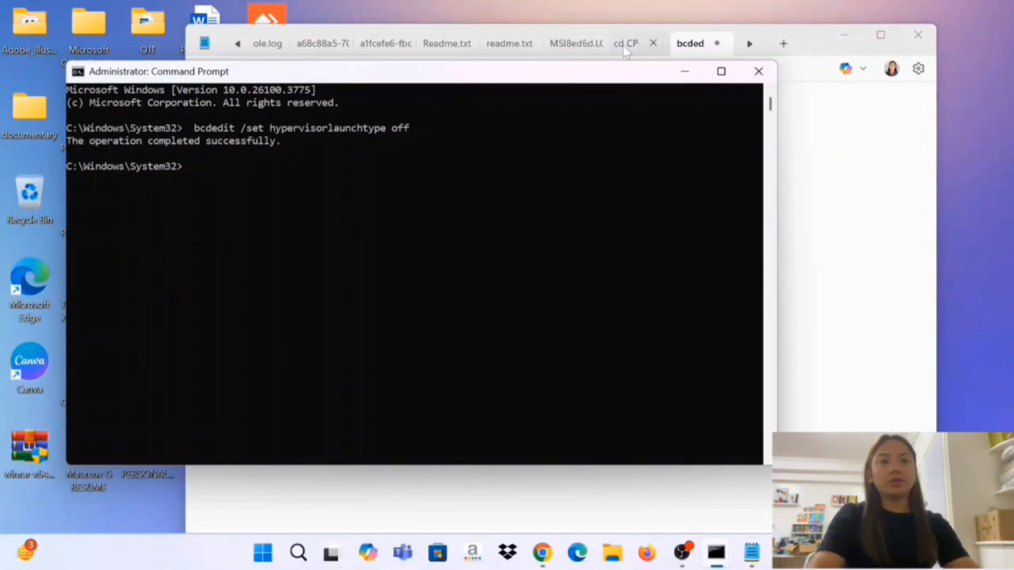
Close the Command Prompt and Notepad windows.
click(756, 54)
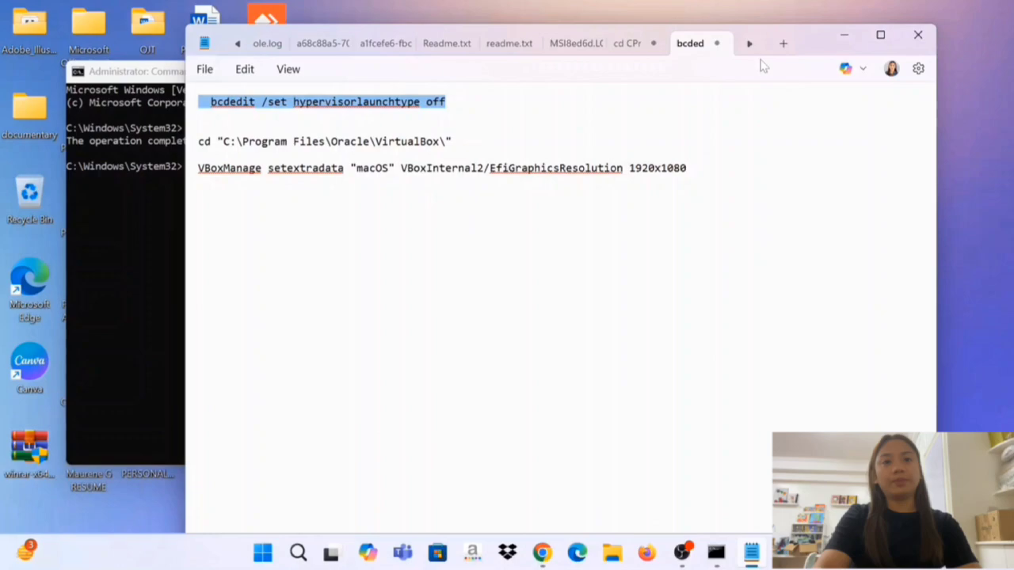
click(170, 273)
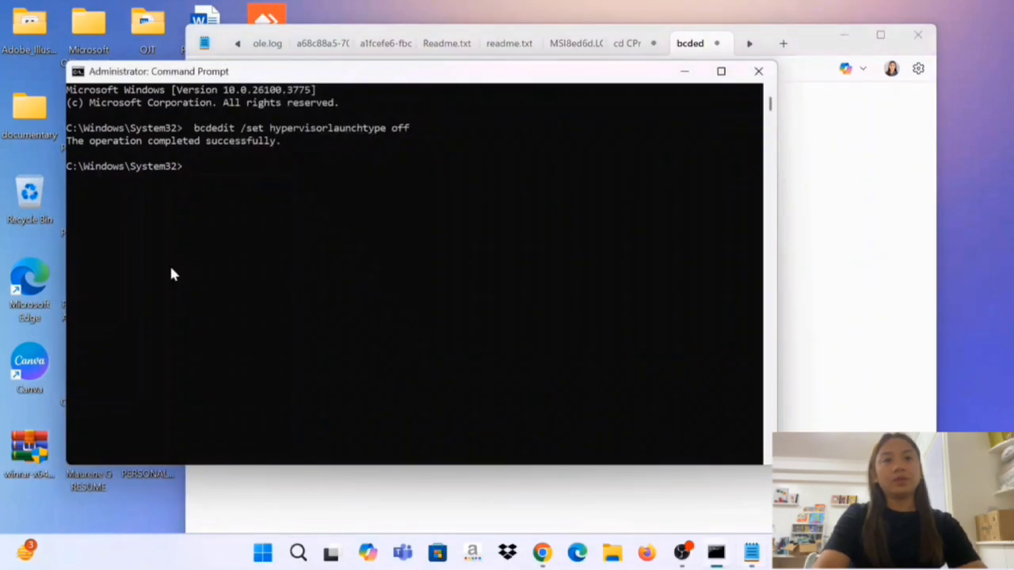
click(757, 71)
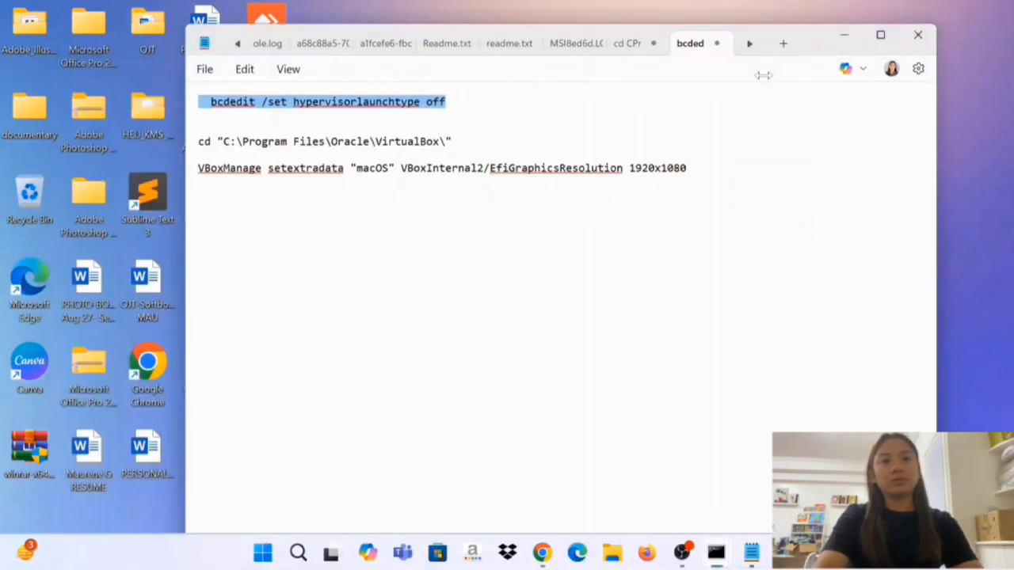
click(916, 35)
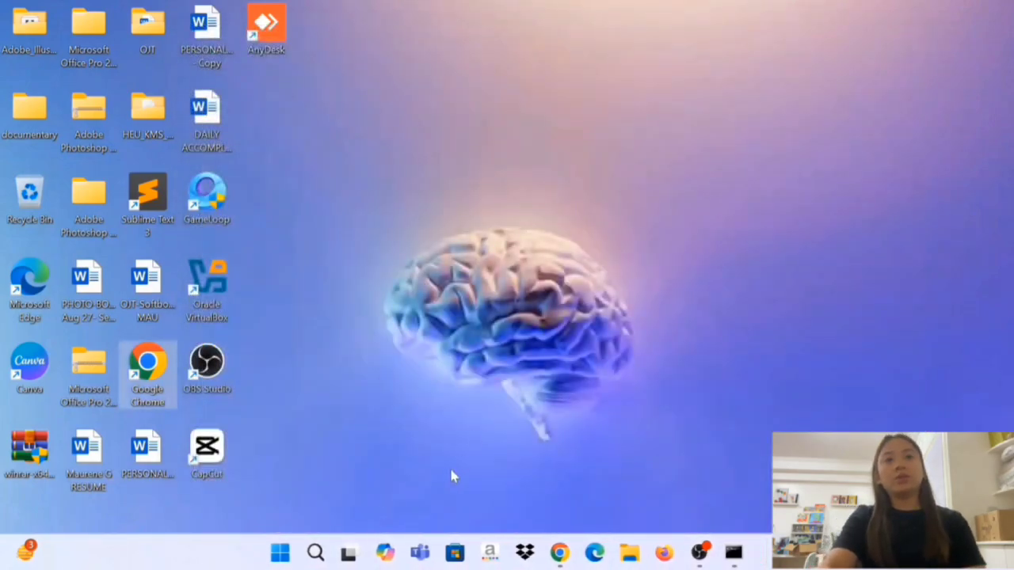
Open the computer's power options to locate the Restart command, and leave the menu.
click(276, 557)
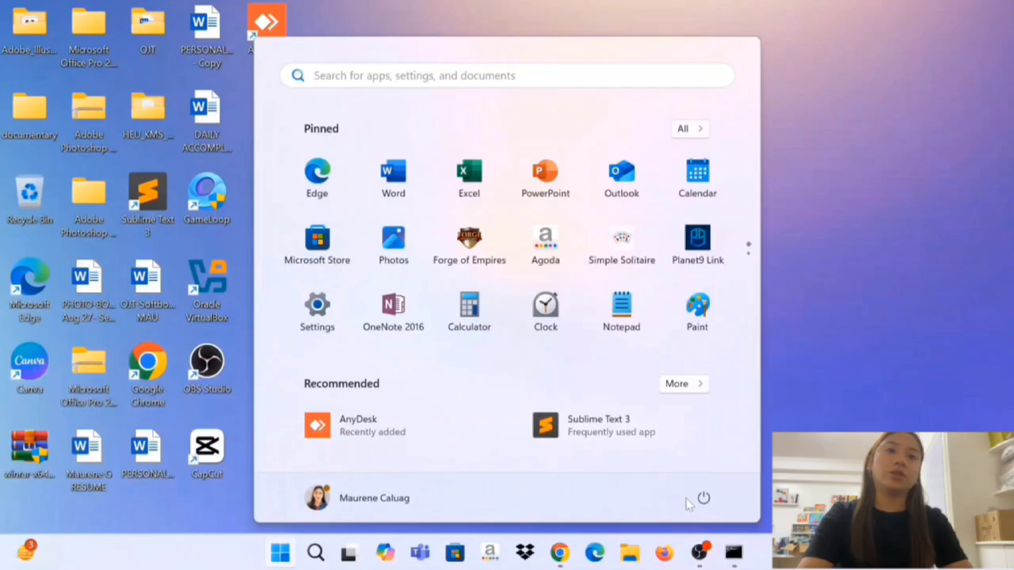
click(703, 498)
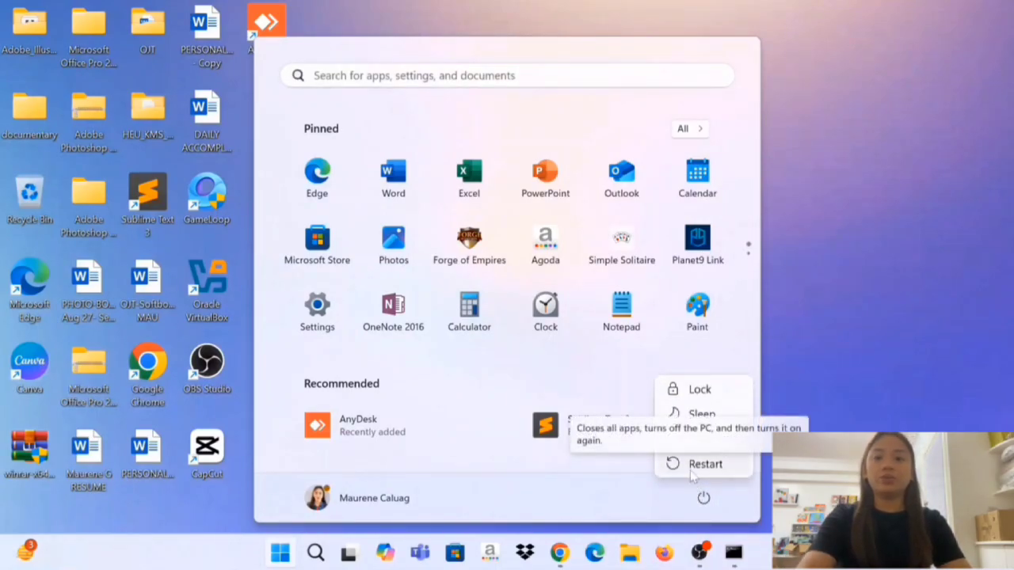
click(602, 326)
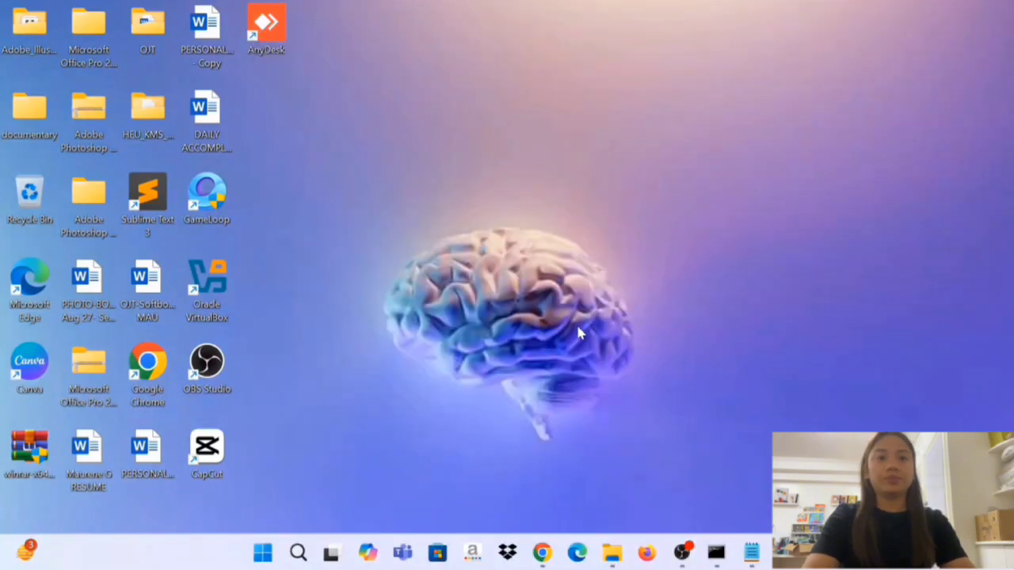
Open Oracle VirtualBox and start a new virtual machine named macOS with BigSur_11.7.1.iso as its ISO image.
double_click(217, 291)
click(454, 52)
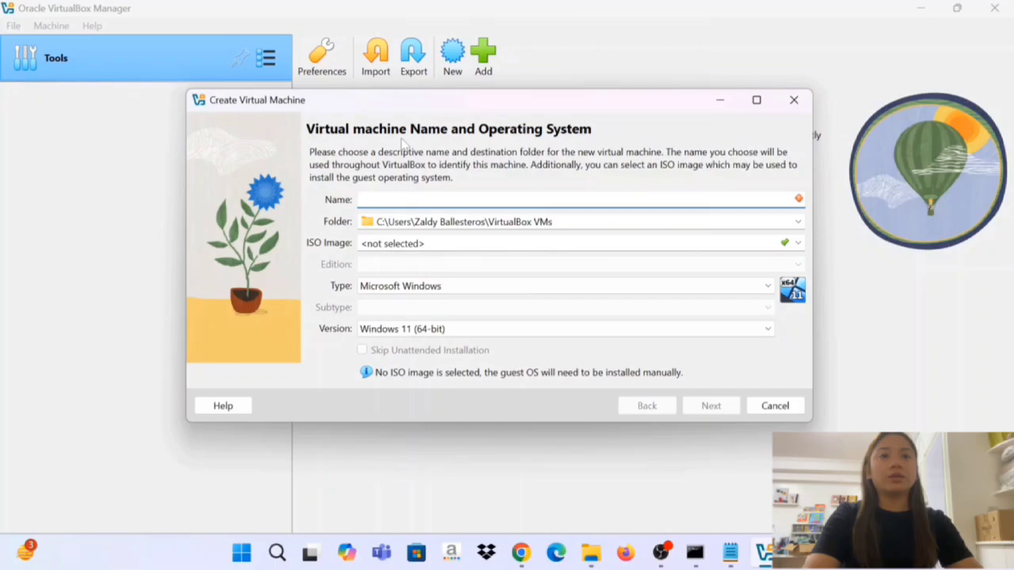
text(macOS)
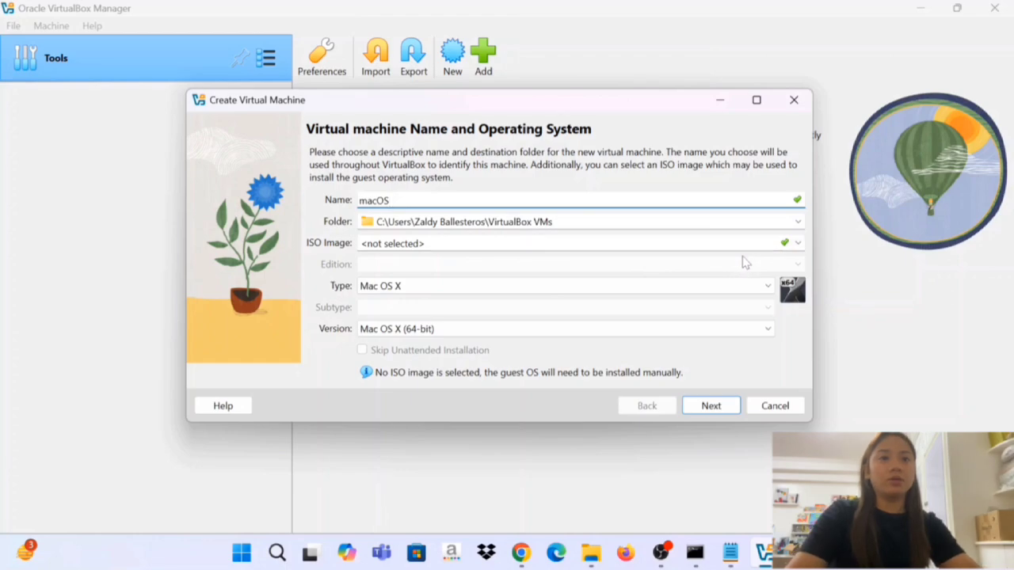
click(797, 244)
click(702, 273)
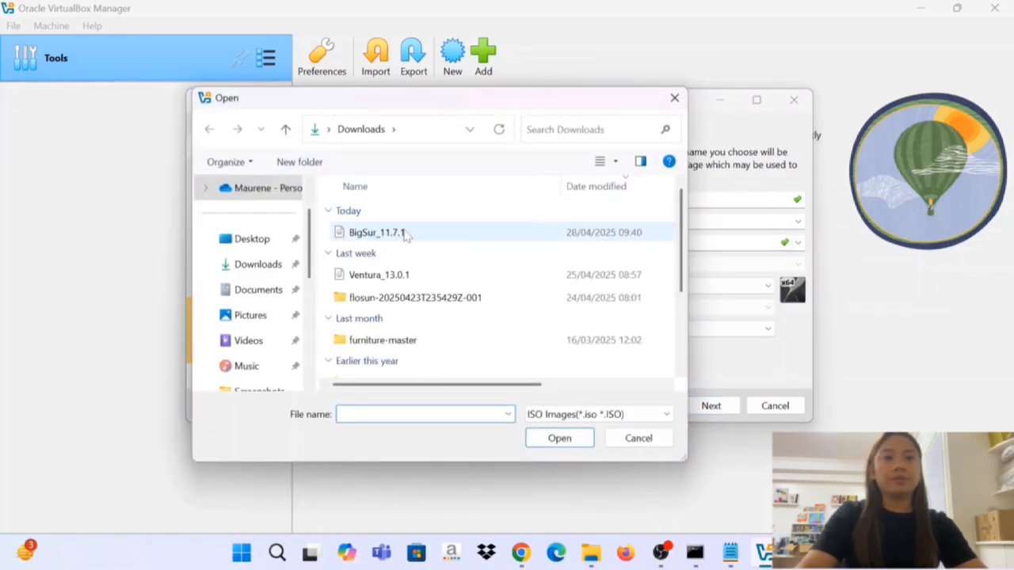
double_click(404, 234)
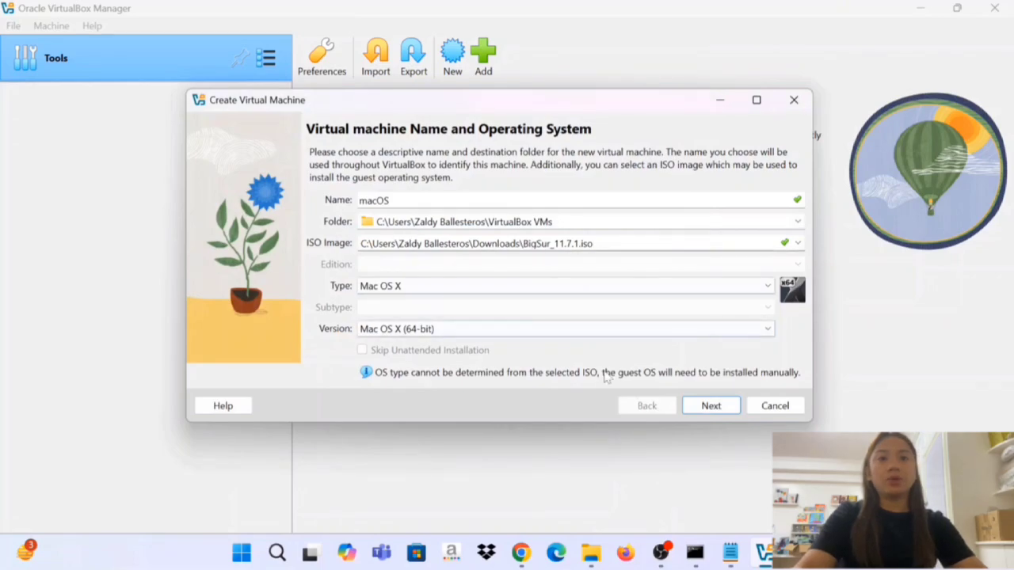
click(710, 407)
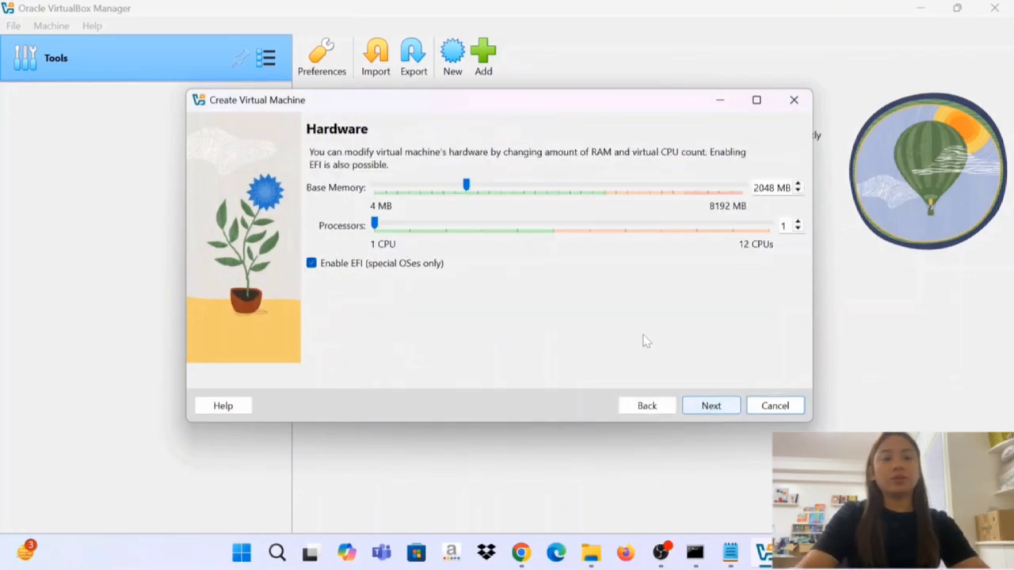
Allocate 4 processors and 4892 MB of base memory to the new virtual machine.
click(508, 227)
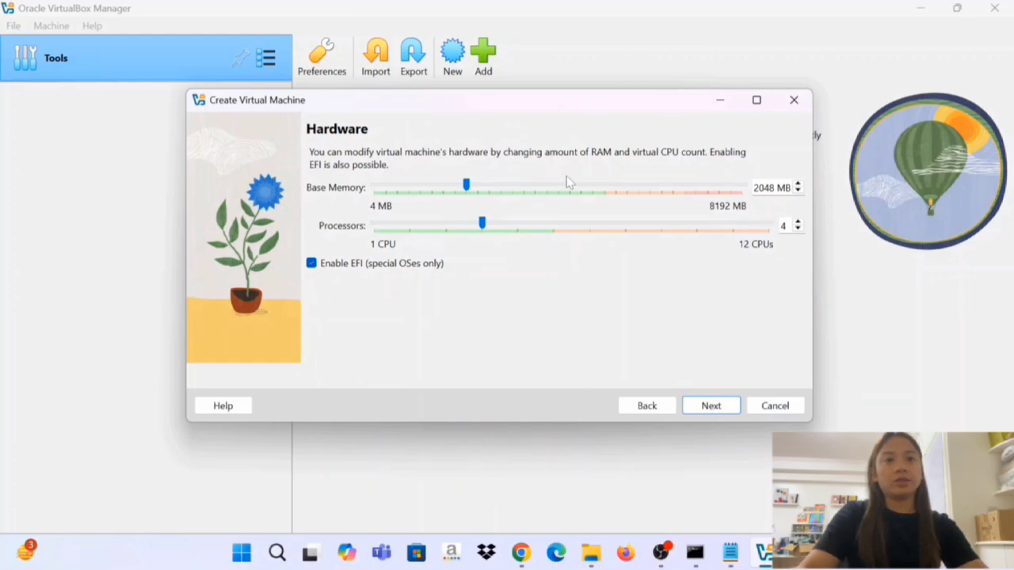
drag(466, 185, 597, 194)
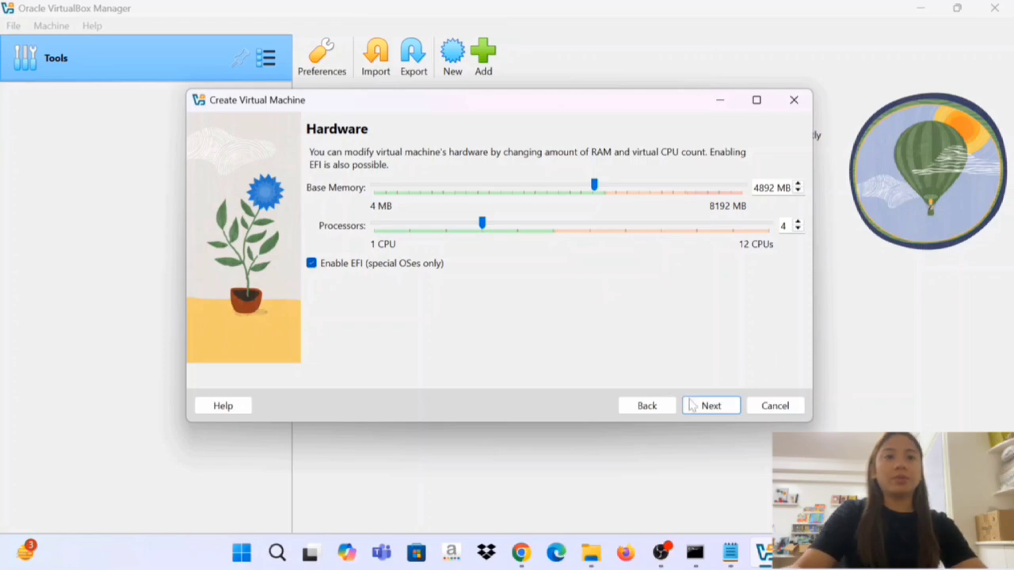
click(701, 410)
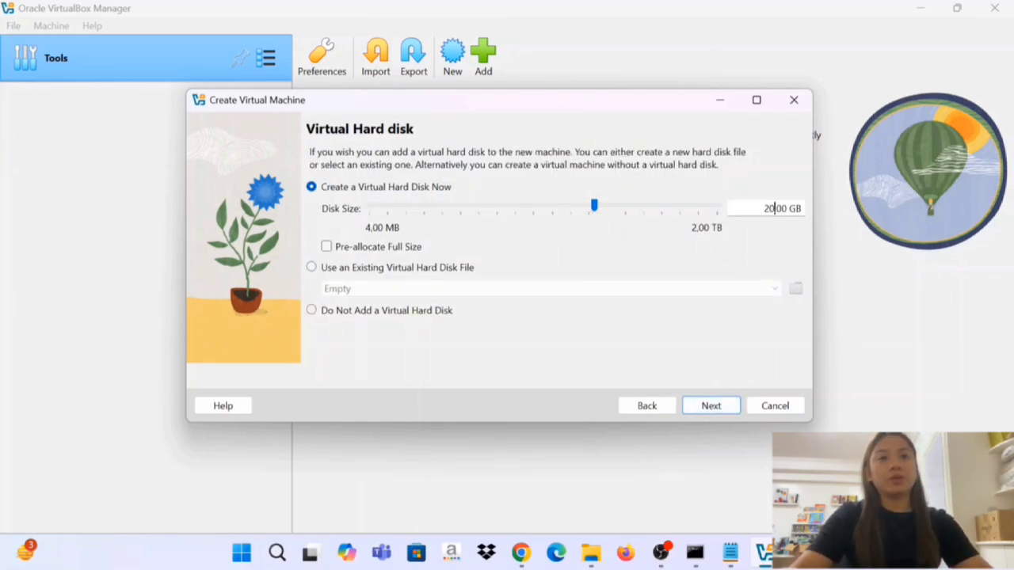
Set the new virtual hard disk's size to 60 GB, review the summary, and finish creating the virtual machine.
key(BackSpace)
key(BackSpace)
text(60)
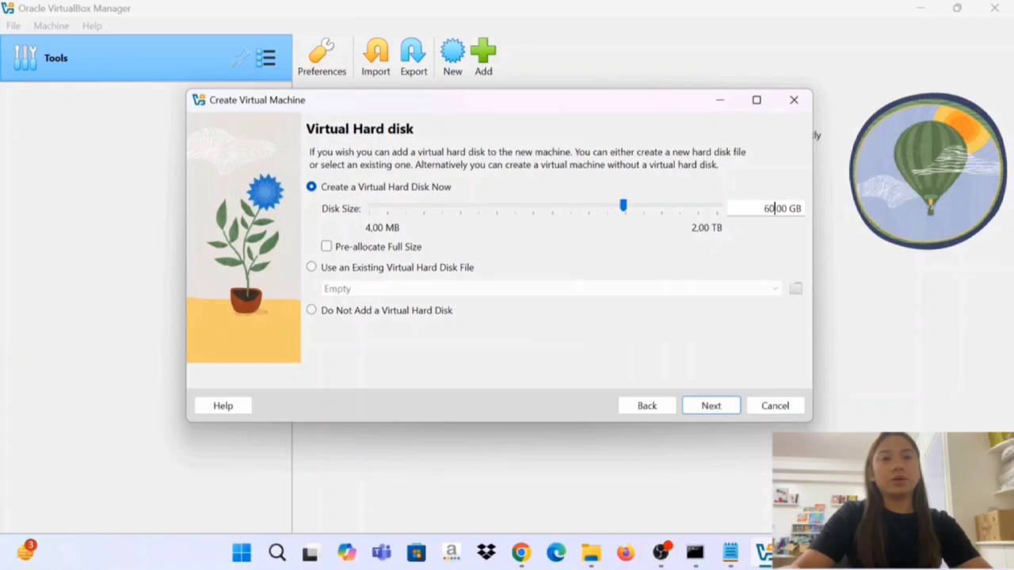
click(715, 412)
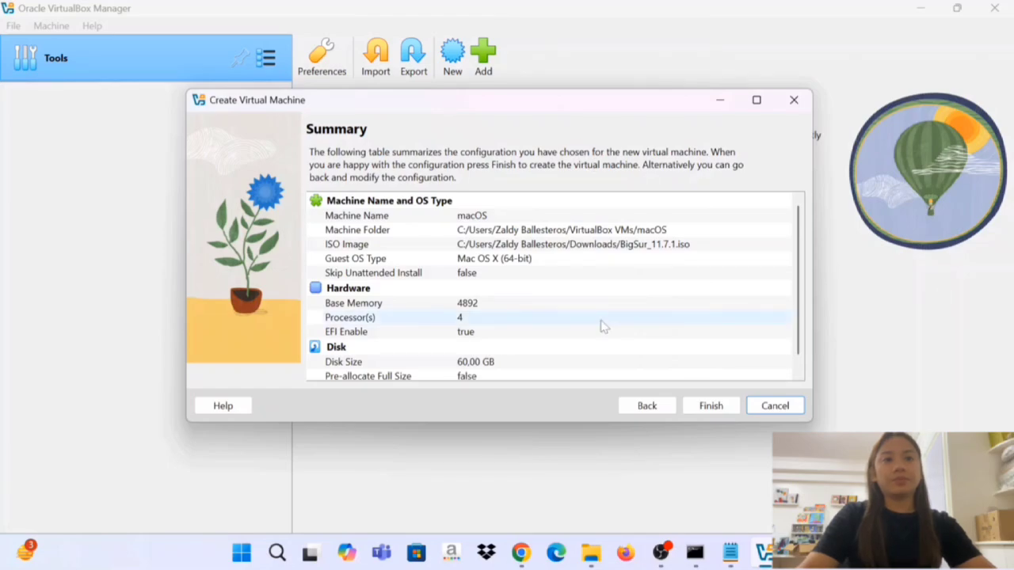
scroll(602, 325, down, 1)
scroll(602, 328, up, 1)
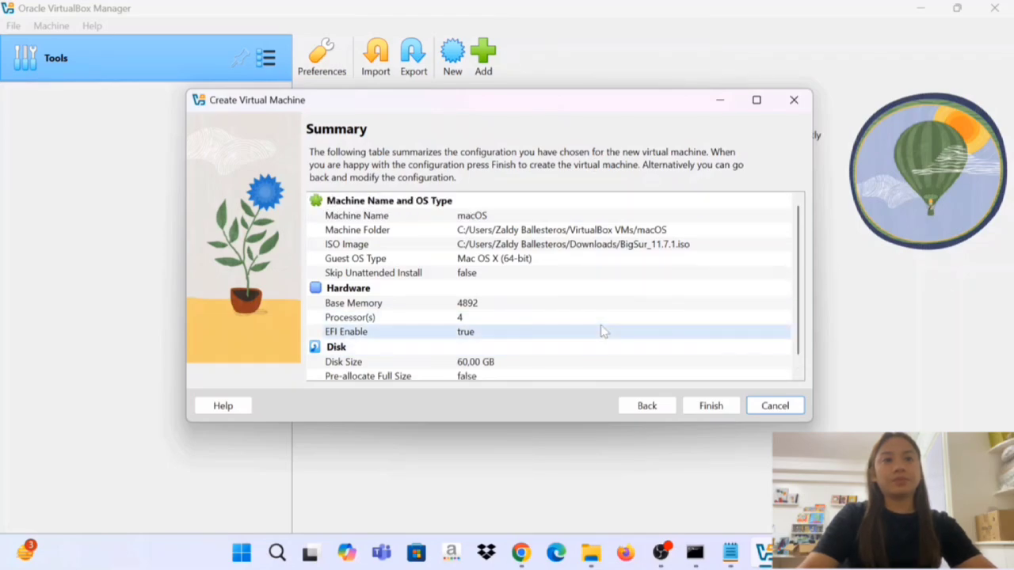
click(708, 406)
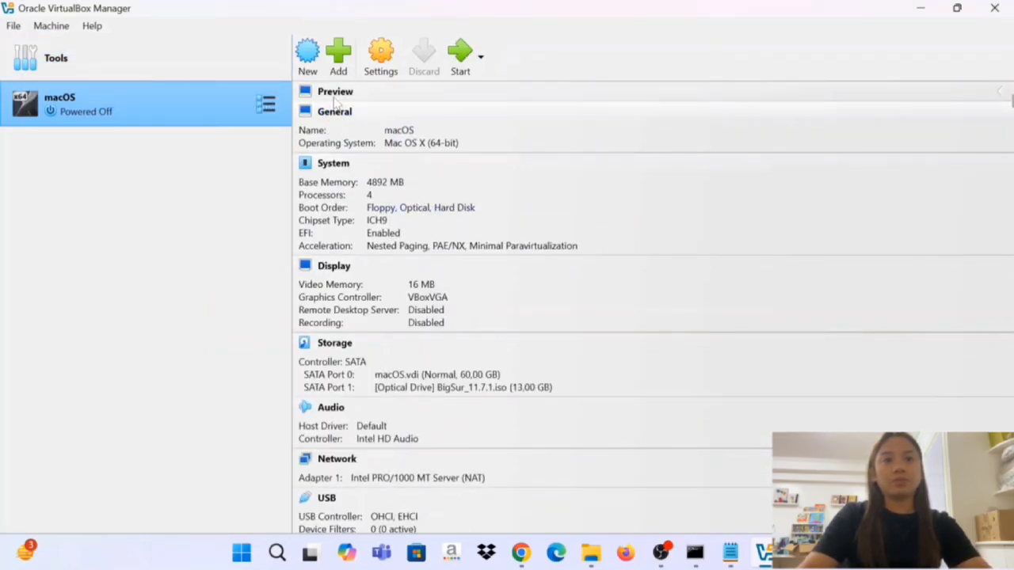
Open the macOS machine's settings and set the display's video memory to 128 MB.
click(380, 57)
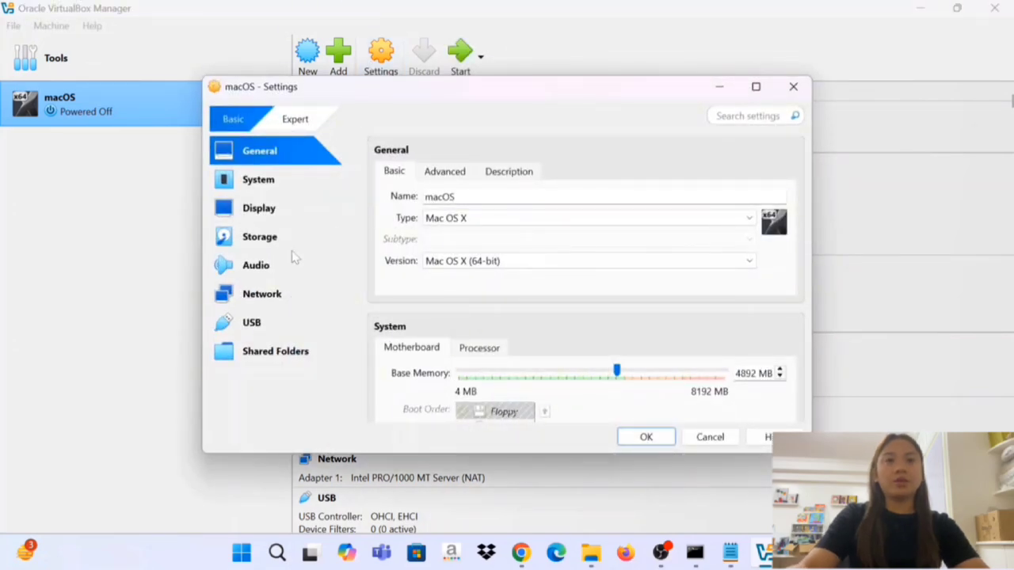
click(265, 216)
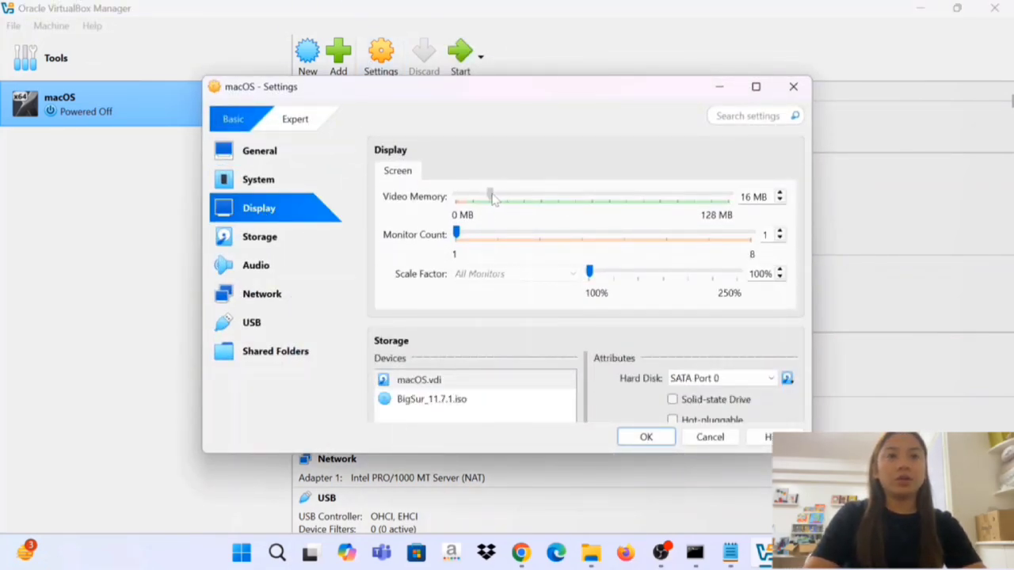
drag(489, 194, 761, 227)
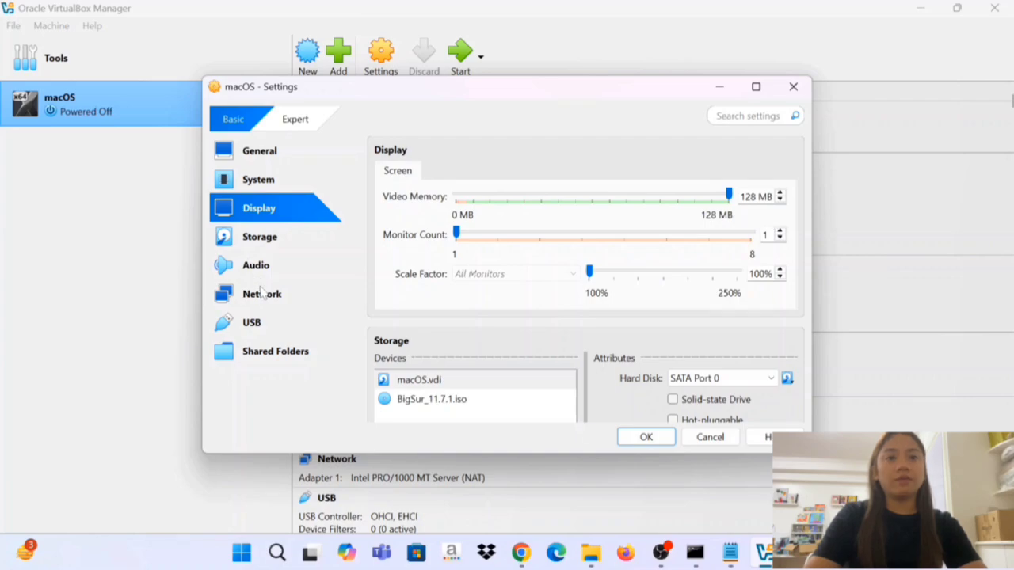
Set the macOS machine's USB controller to USB 3.0 (xHCI) and save the machine settings.
click(271, 320)
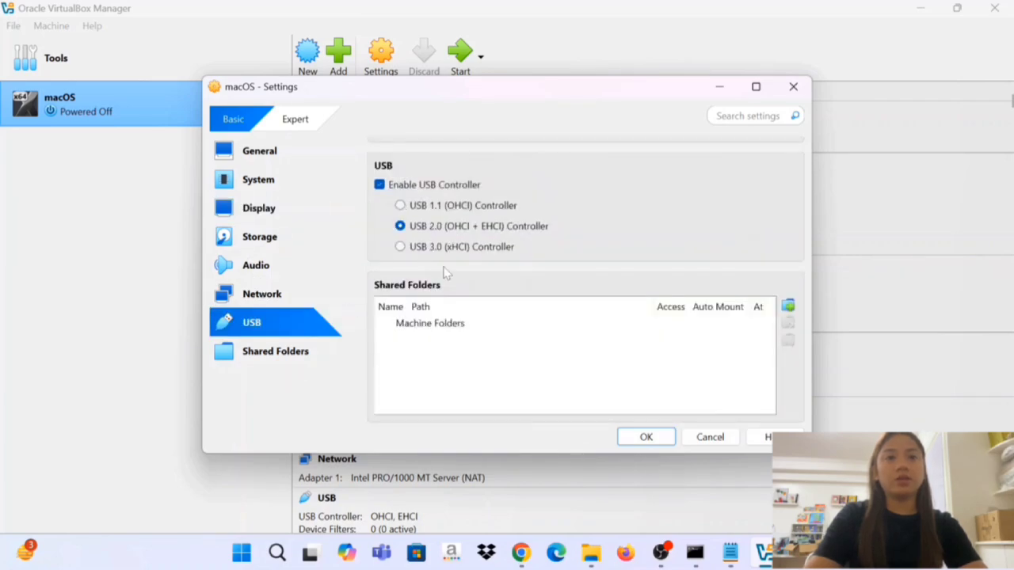
click(400, 247)
click(643, 435)
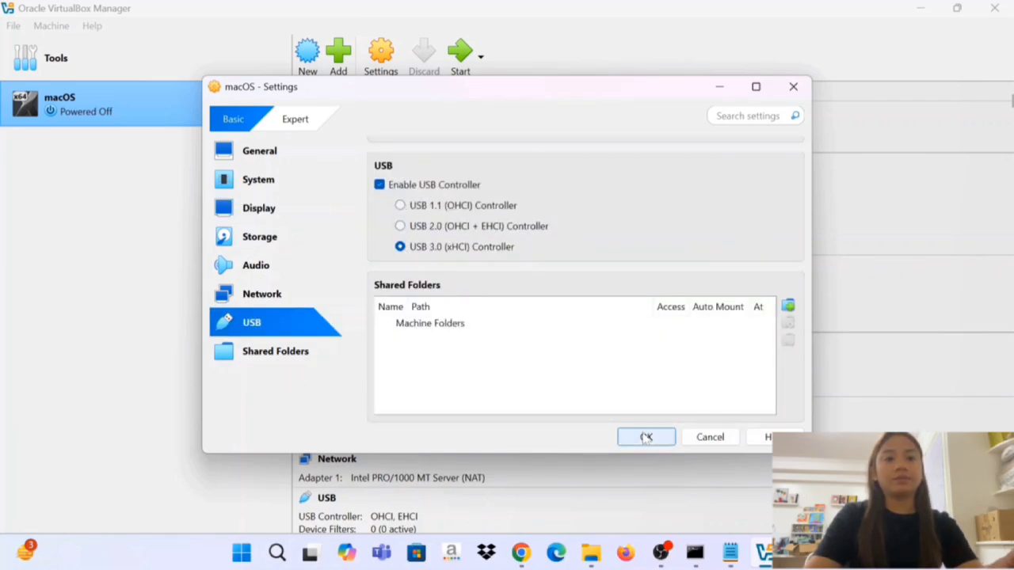
Copy the macOS VBoxManage commands from Notepad, from the VirtualBox cd line through TSCMode and including the device key, and run them in the administrator Command Prompt.
click(733, 559)
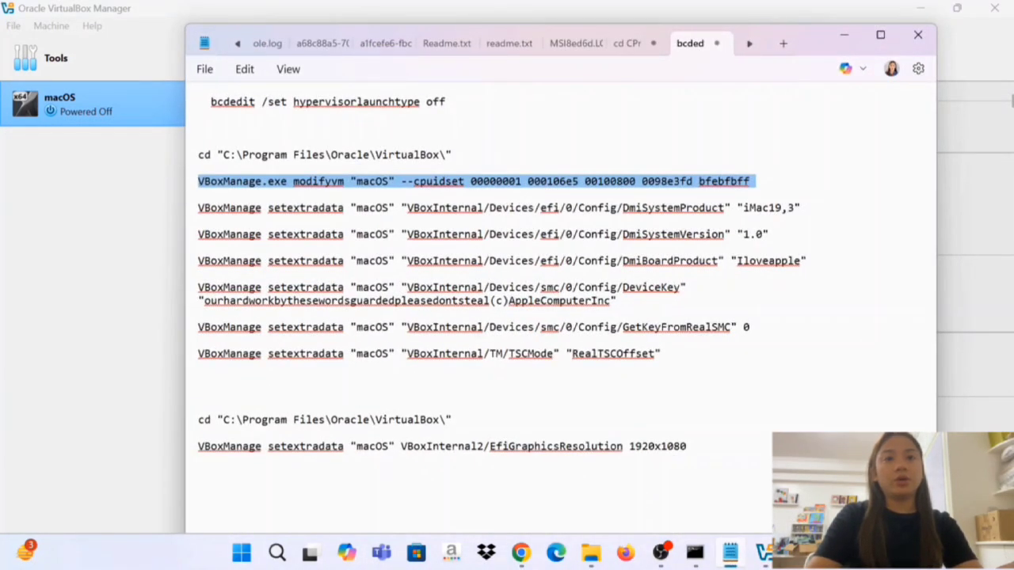
drag(199, 155, 674, 354)
key(ctrl+c)
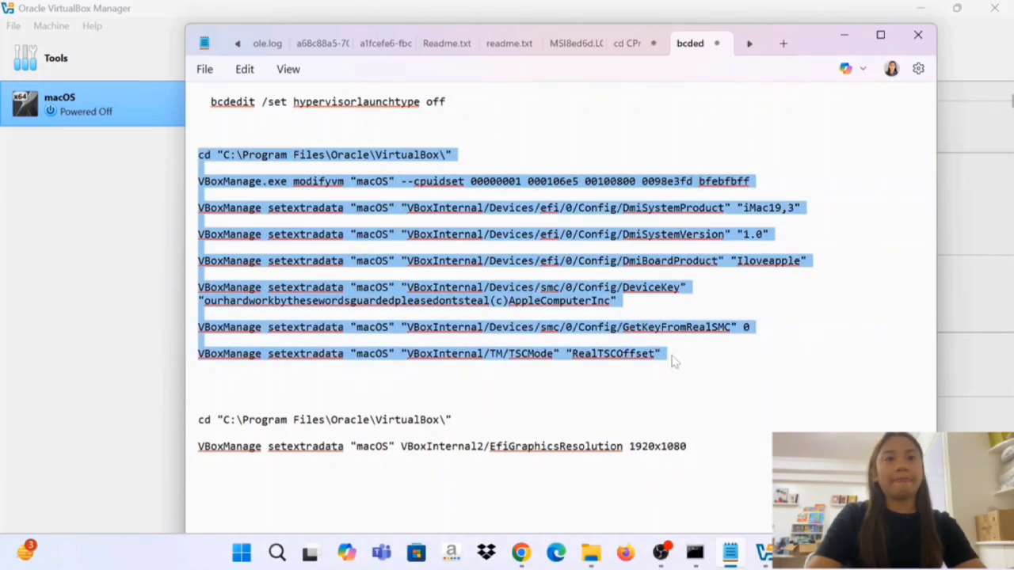
key(alt+Tab)
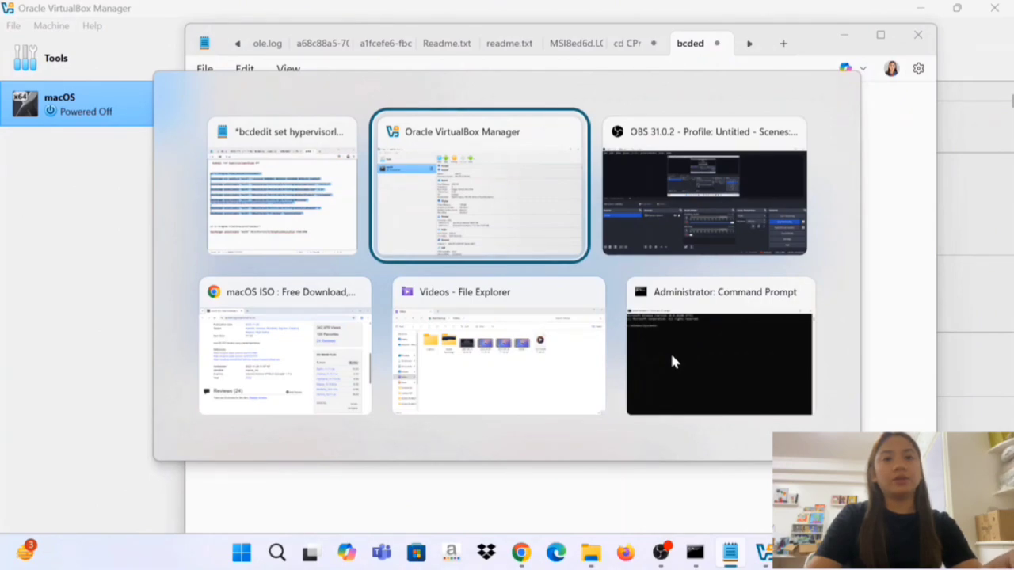
key(Tab)
key(Tab)
key(Tab)
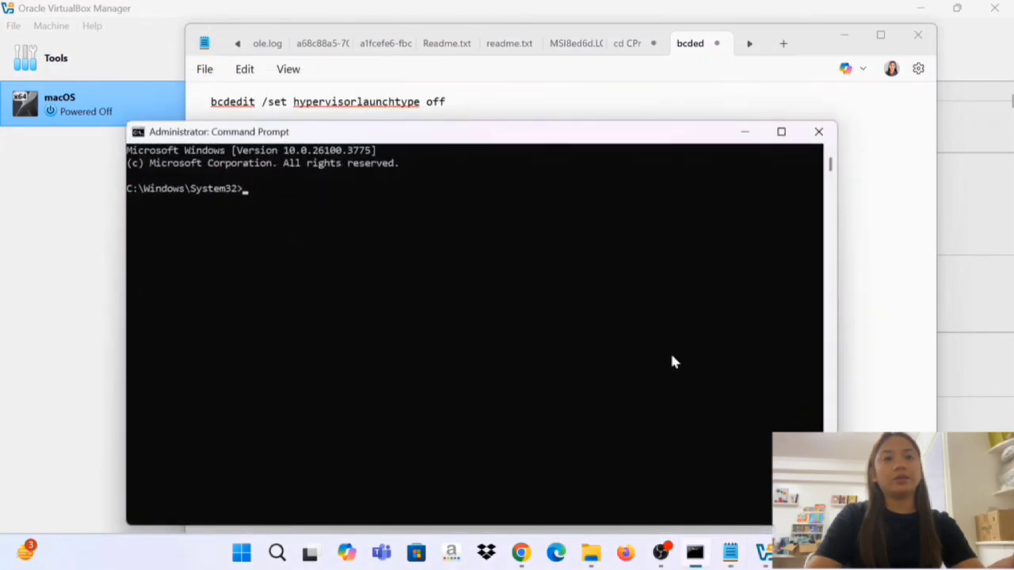
key(ctrl+v)
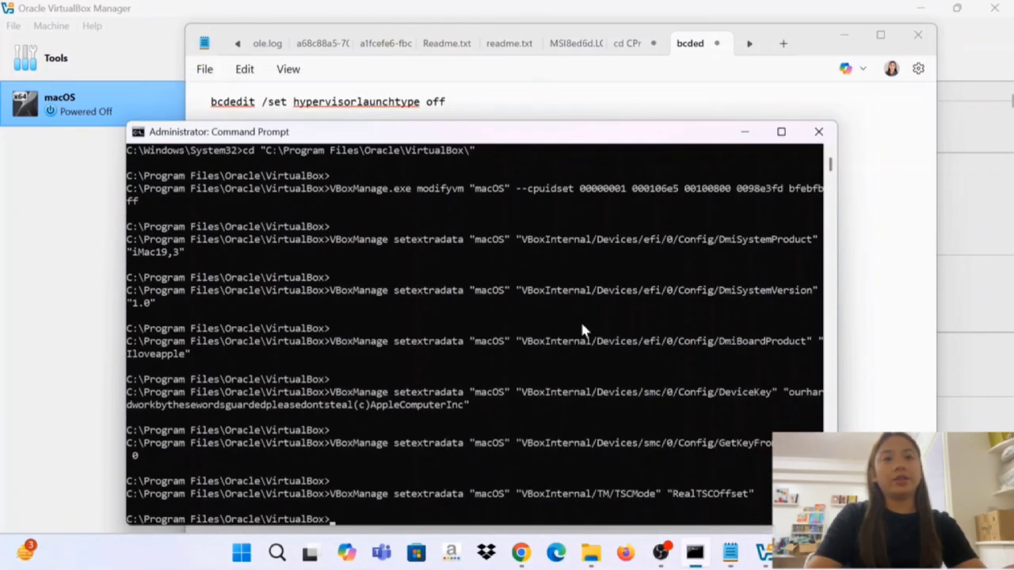
scroll(538, 312, down, 2)
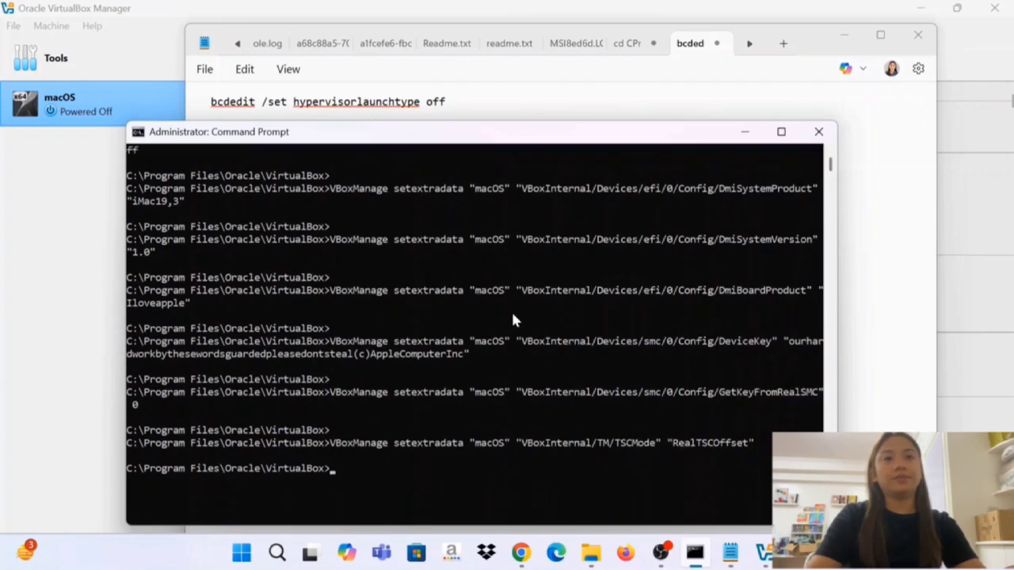
scroll(513, 317, up, 3)
scroll(513, 317, down, 2)
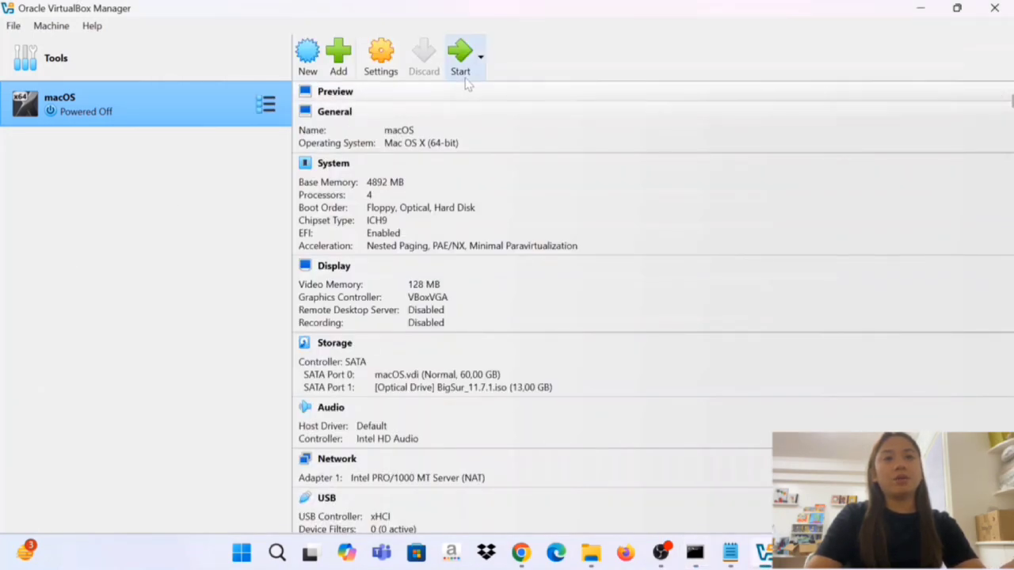
Start the macOS virtual machine in a maximized window and continue with English as the language.
click(467, 73)
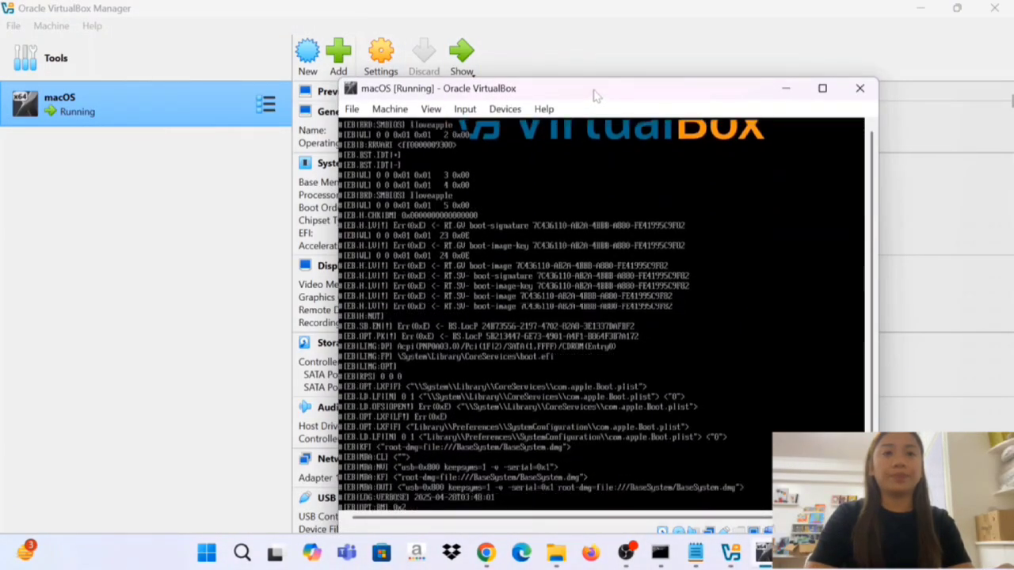
double_click(596, 95)
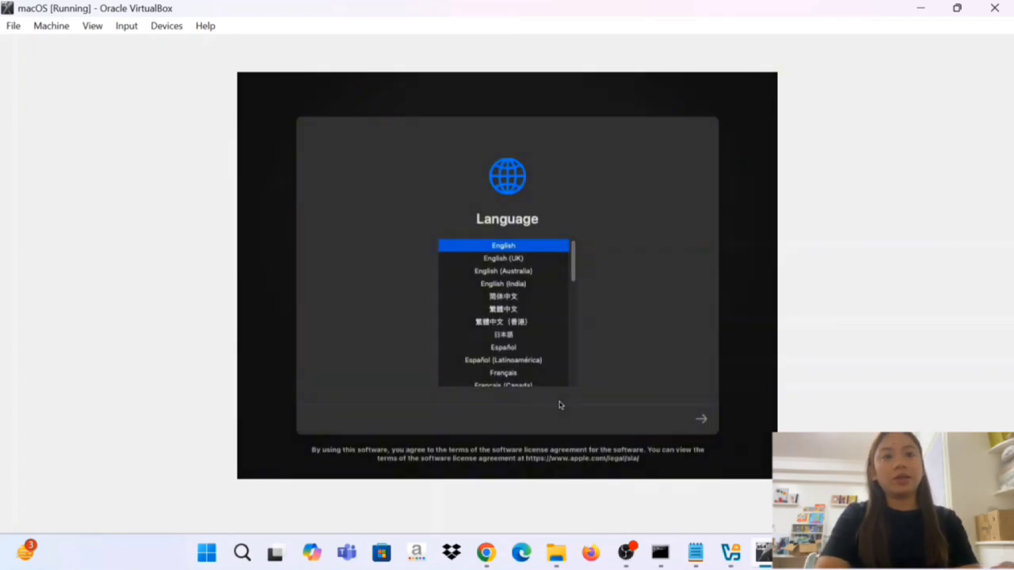
click(699, 421)
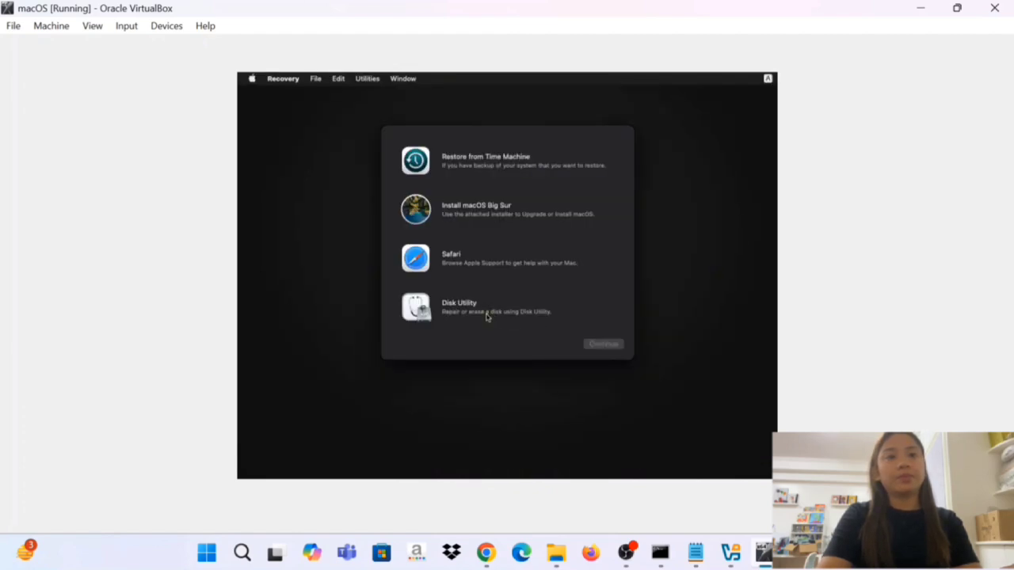
Erase VBOX HARDDISK Media in Disk Utility as mAcDisk with the APFS format and GUID Partition Map scheme, then close Disk Utility.
click(487, 317)
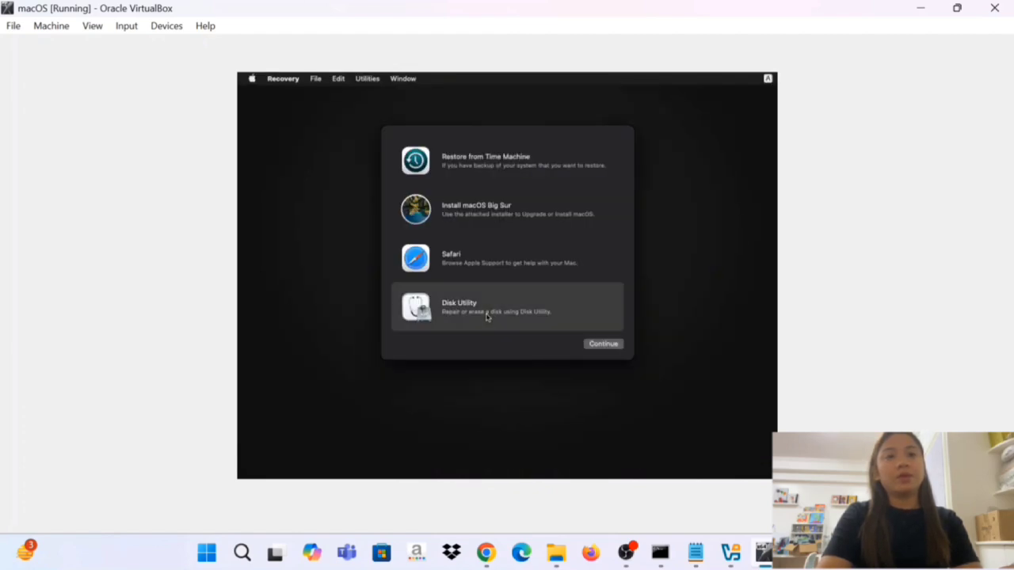
click(604, 346)
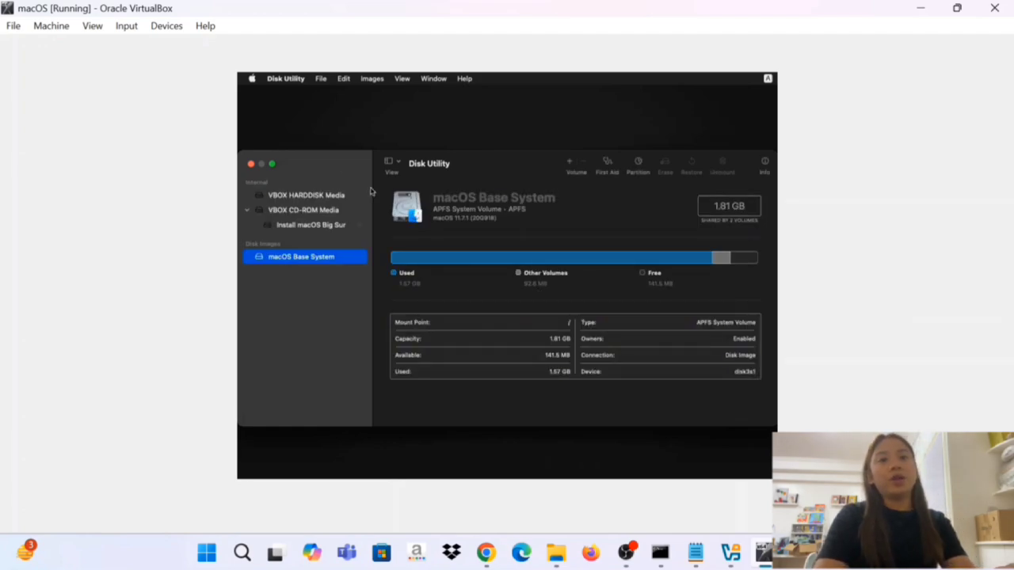
click(321, 200)
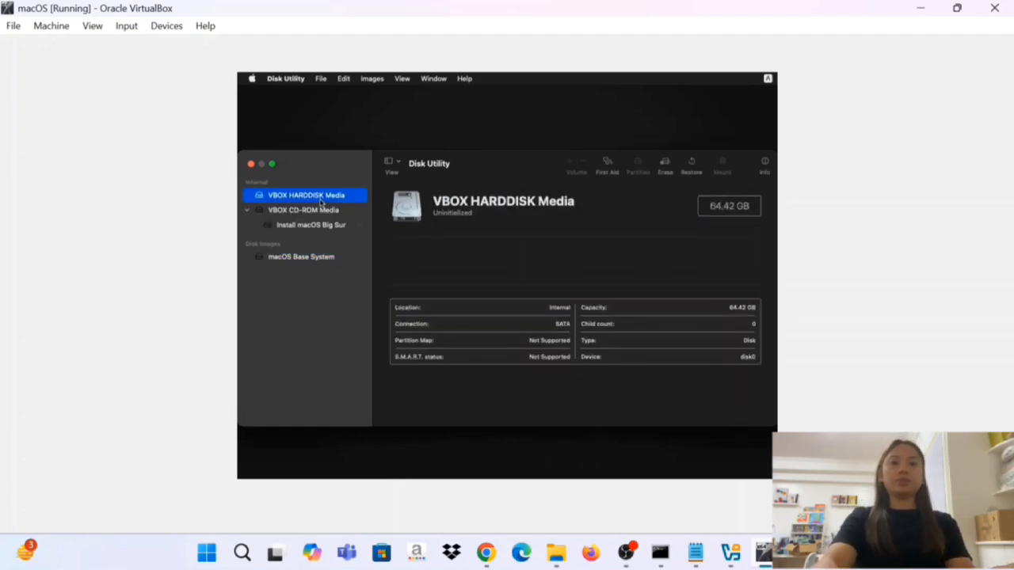
click(666, 163)
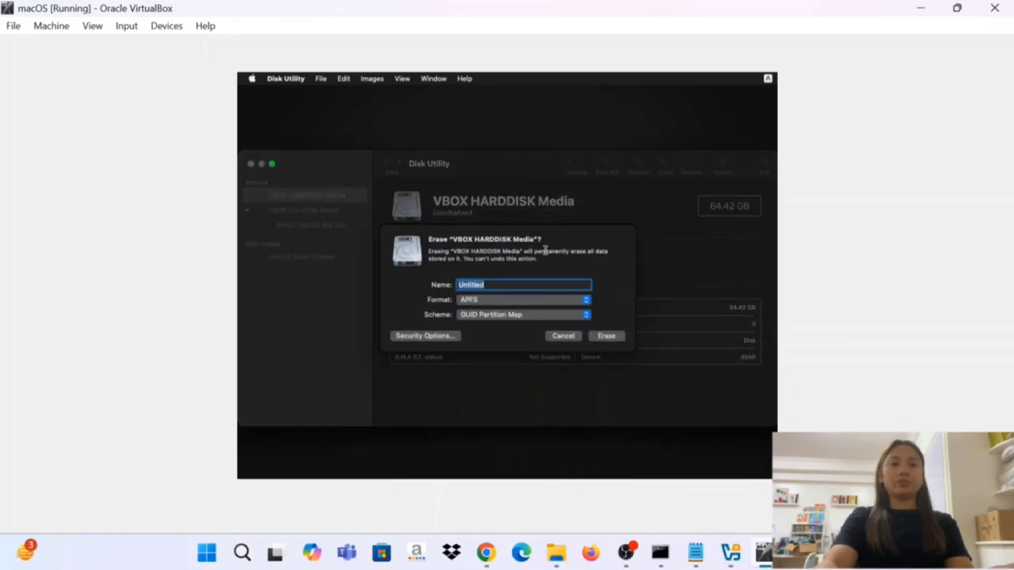
text(m)
key(Caps_Lock)
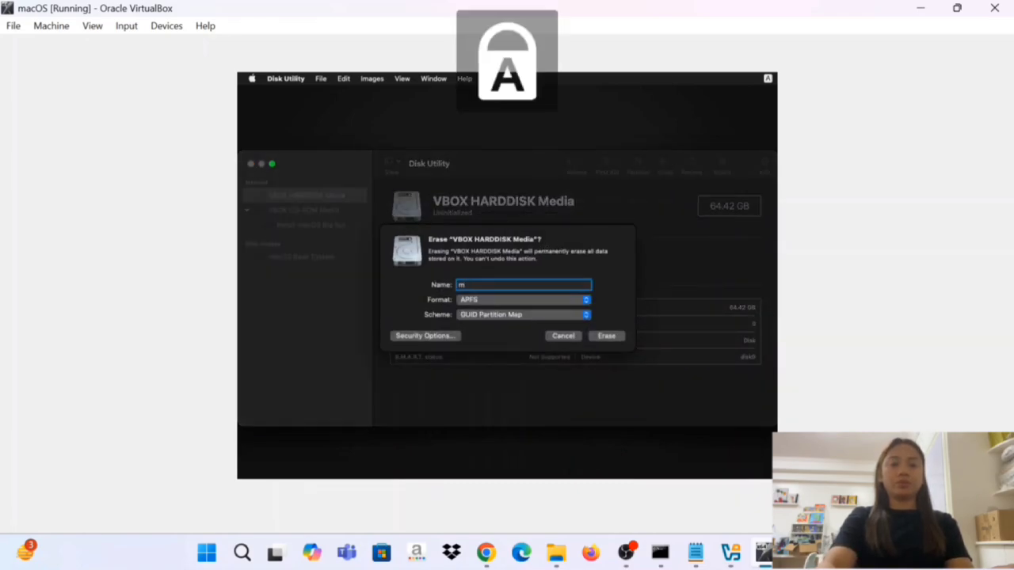
text(A)
key(Caps_Lock)
text(cDisk)
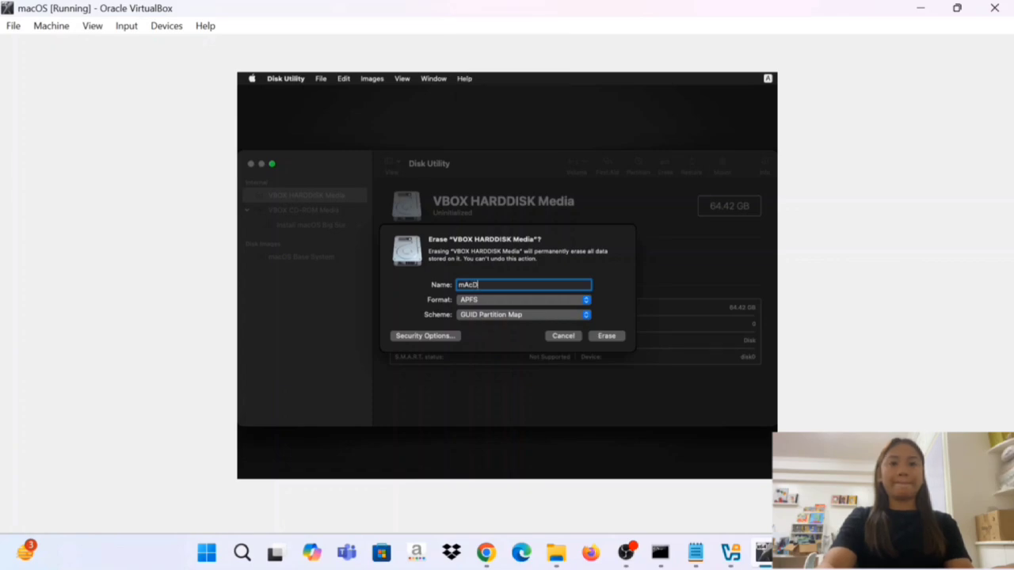
click(608, 338)
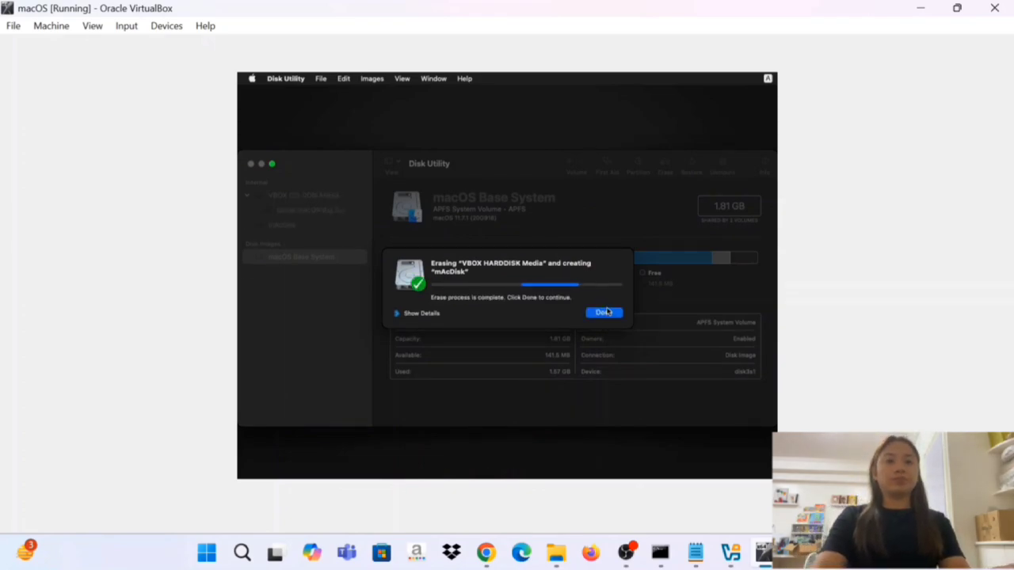
click(604, 313)
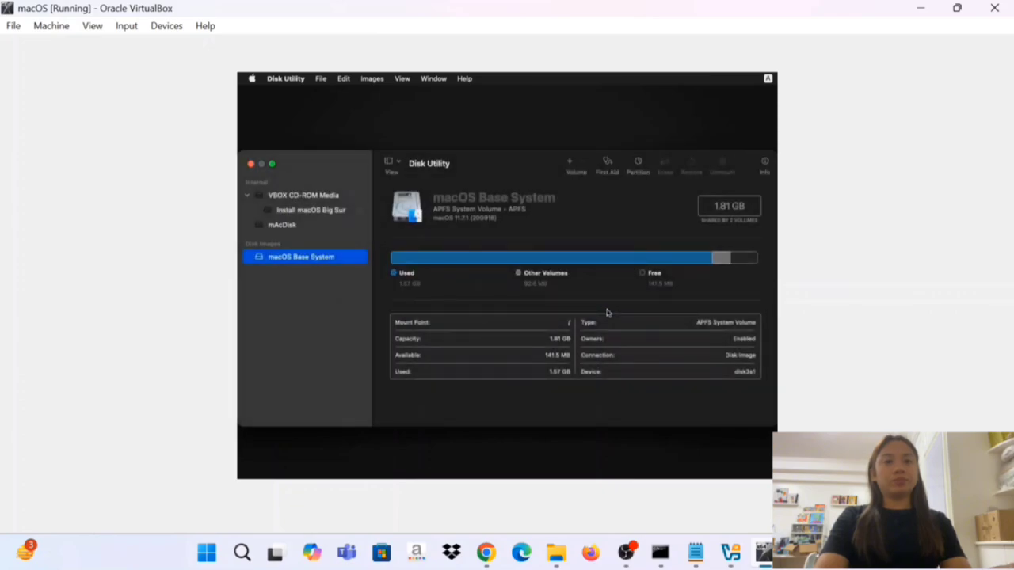
click(317, 224)
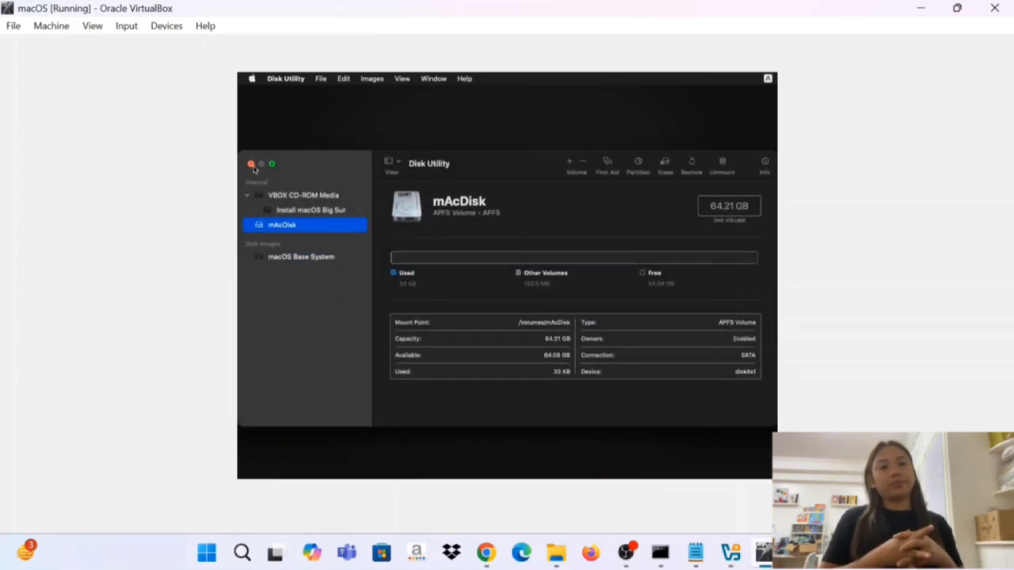
click(251, 165)
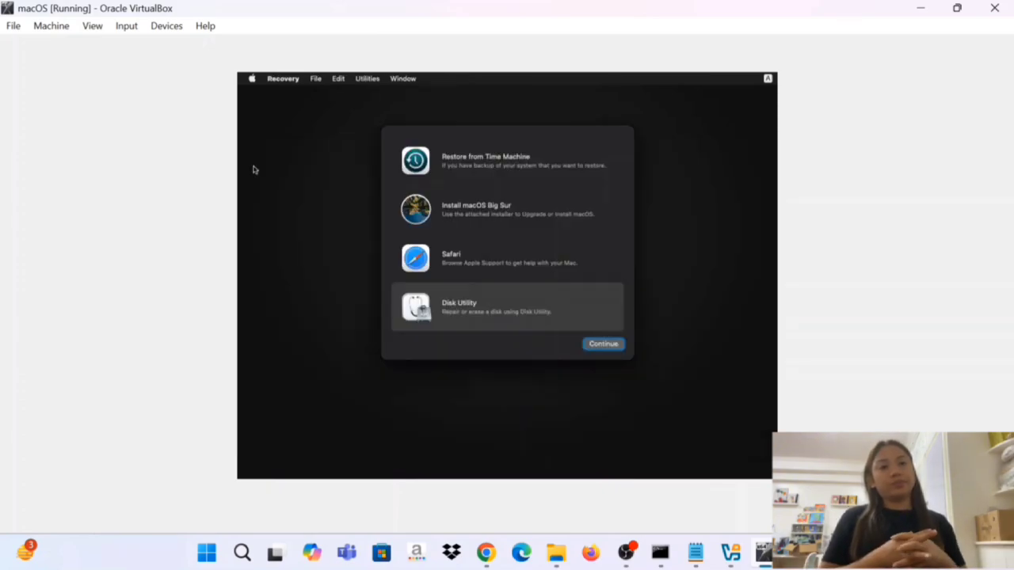
Launch the Install macOS Big Sur setup and agree to the software license agreement.
click(463, 220)
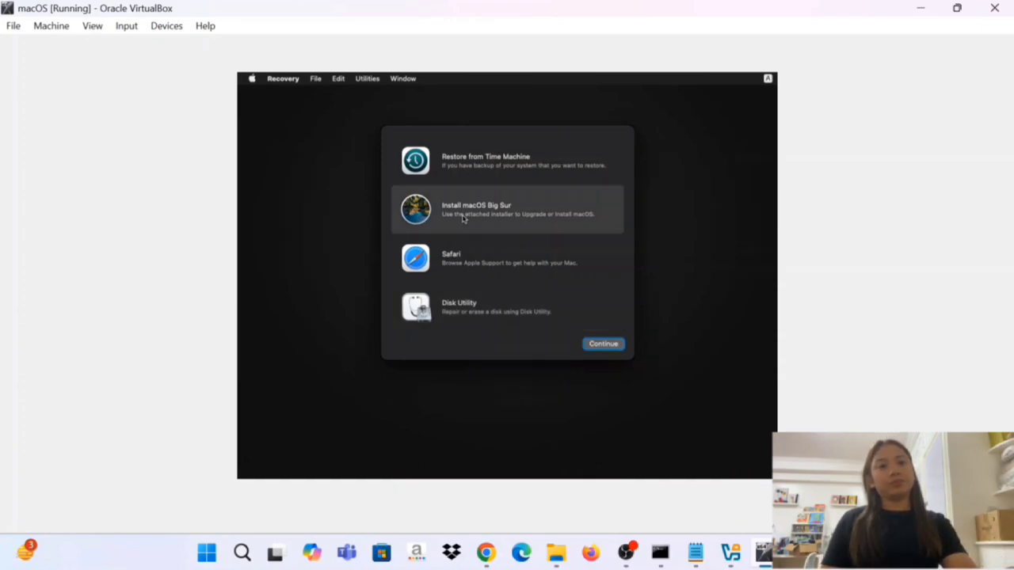
click(597, 345)
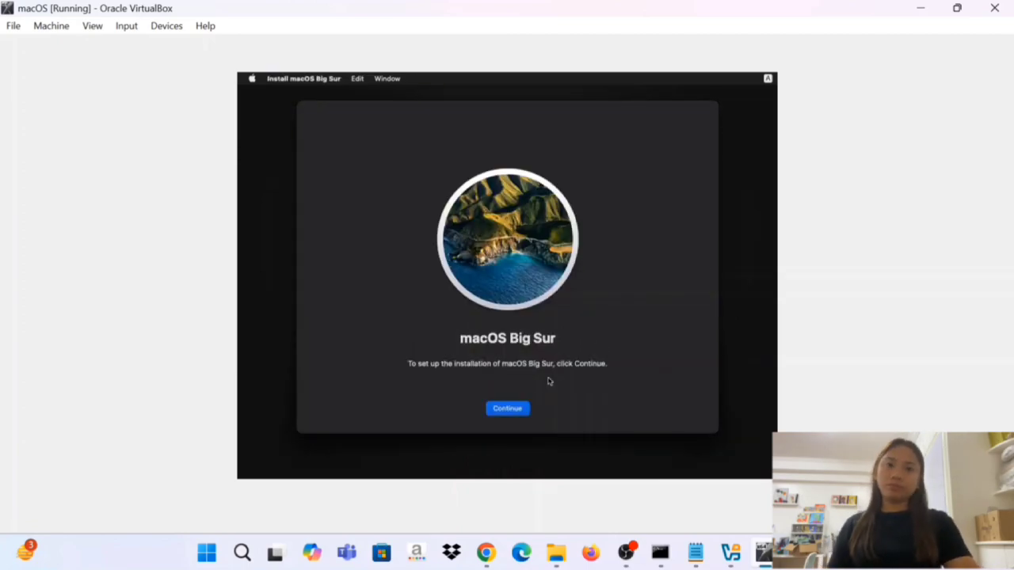
click(516, 408)
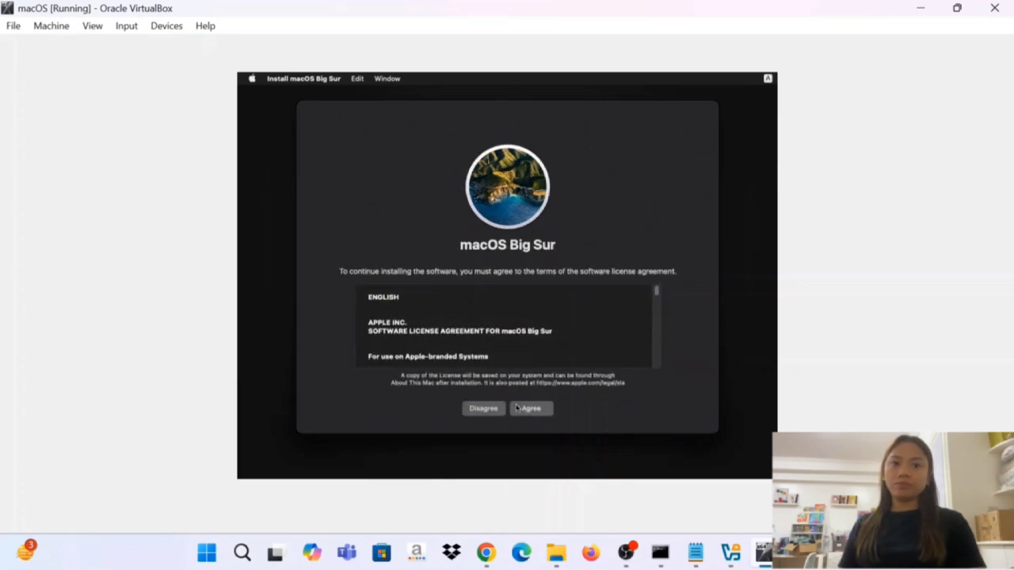
click(530, 410)
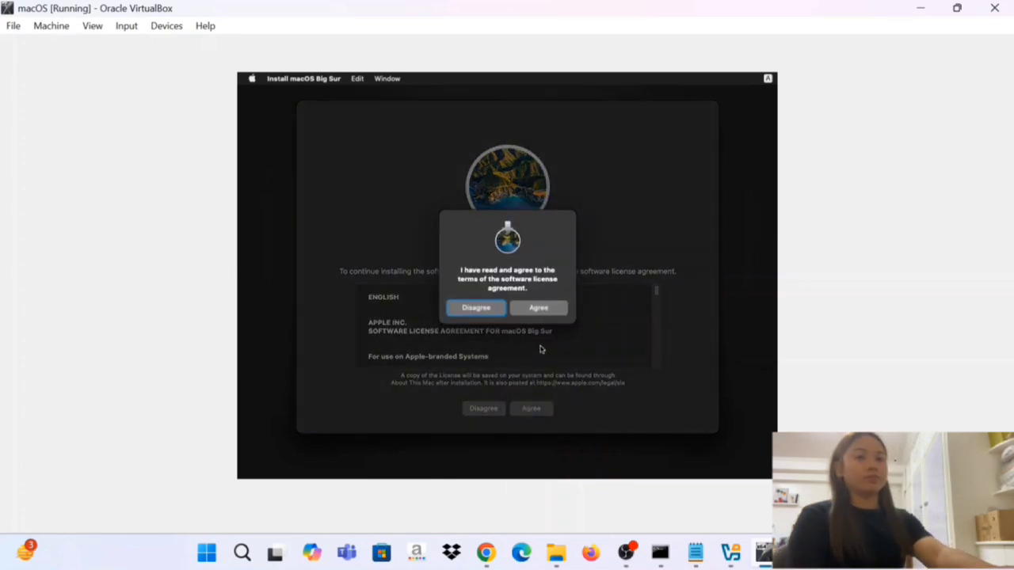
click(552, 311)
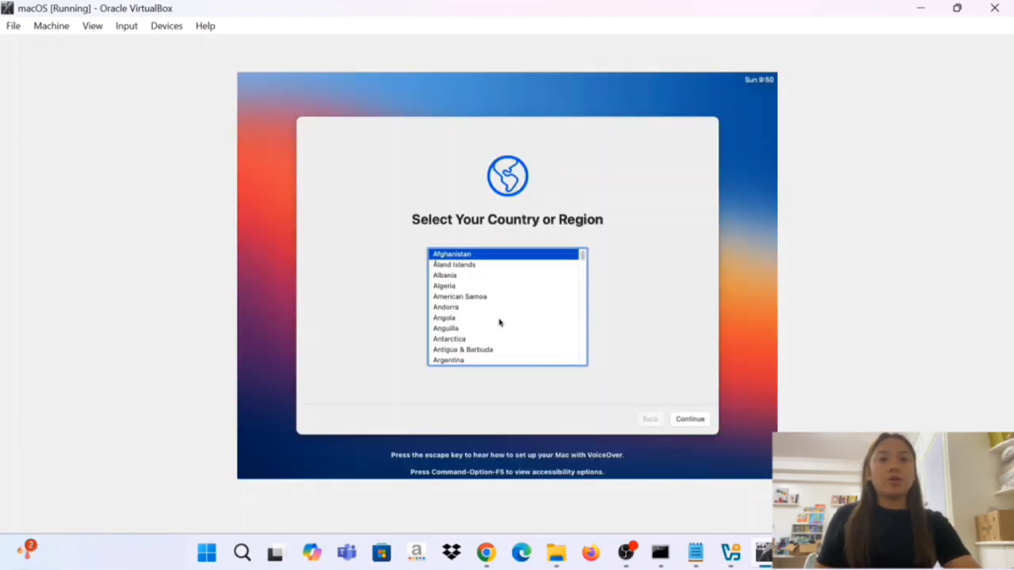
Choose Philippines as the country and accept the suggested written and spoken languages.
text(p)
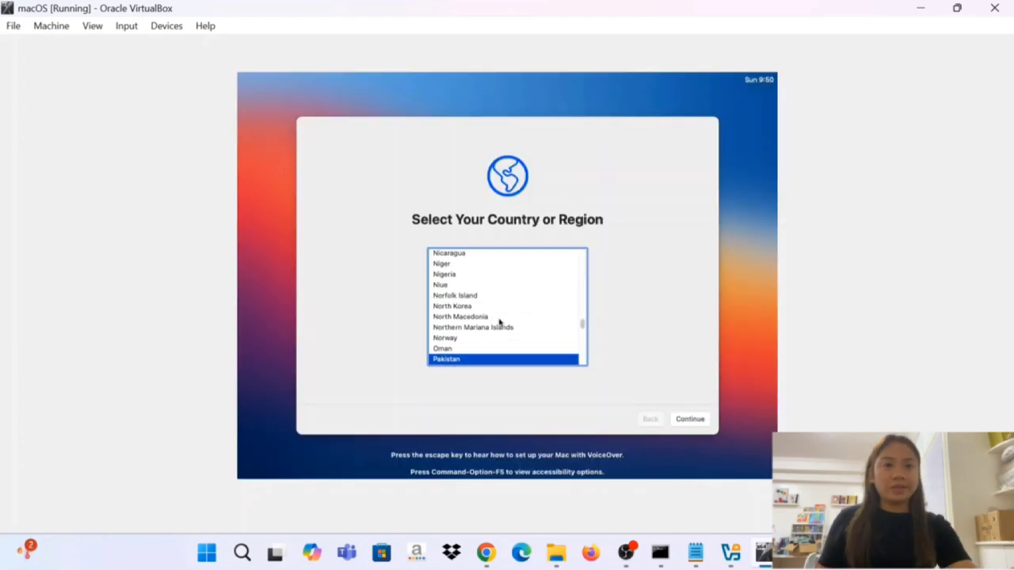
key(Down)
key(Down)
key(Down)
key(Down)
key(Down)
key(Down)
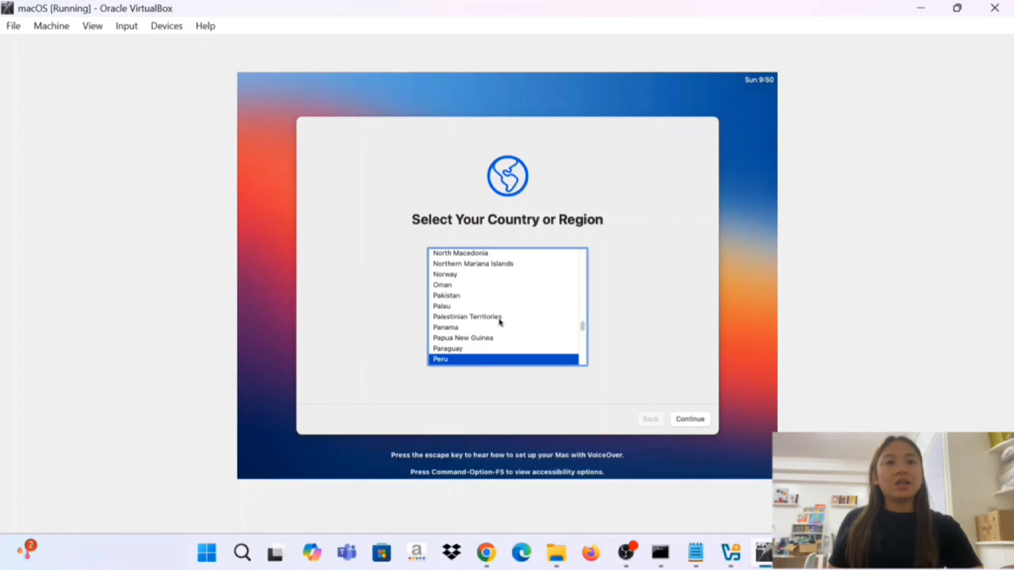
key(Down)
click(687, 423)
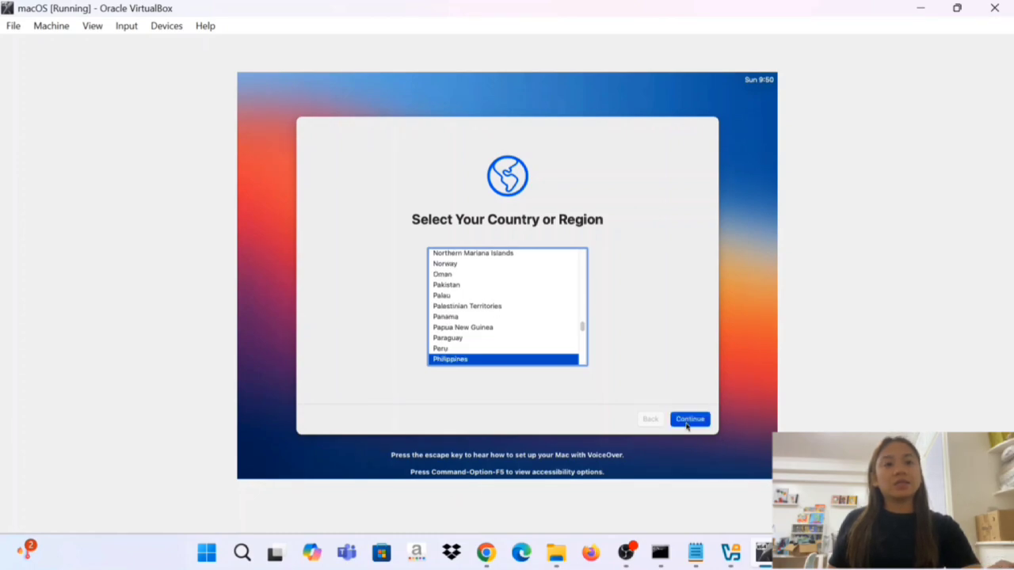
click(682, 421)
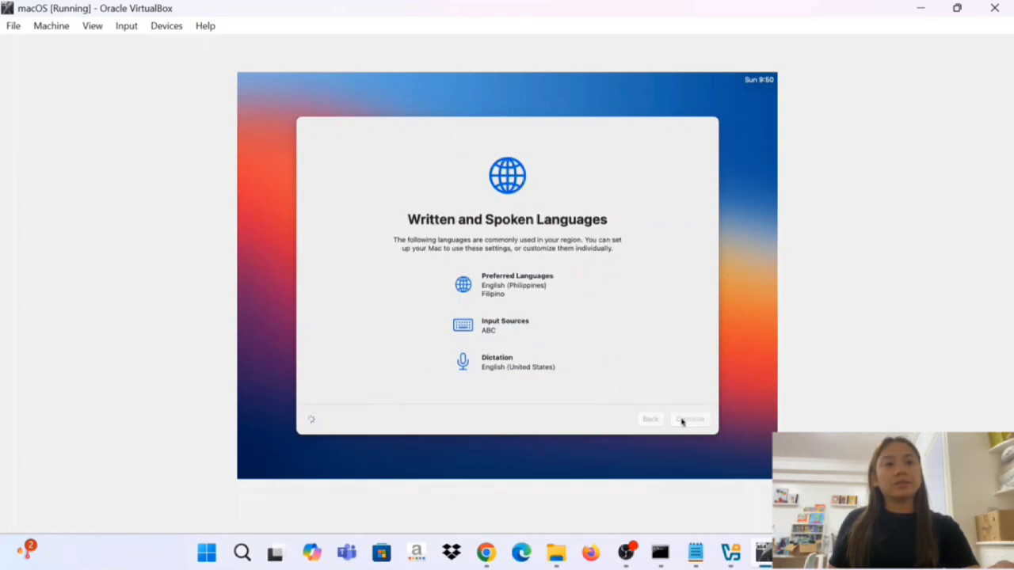
click(685, 423)
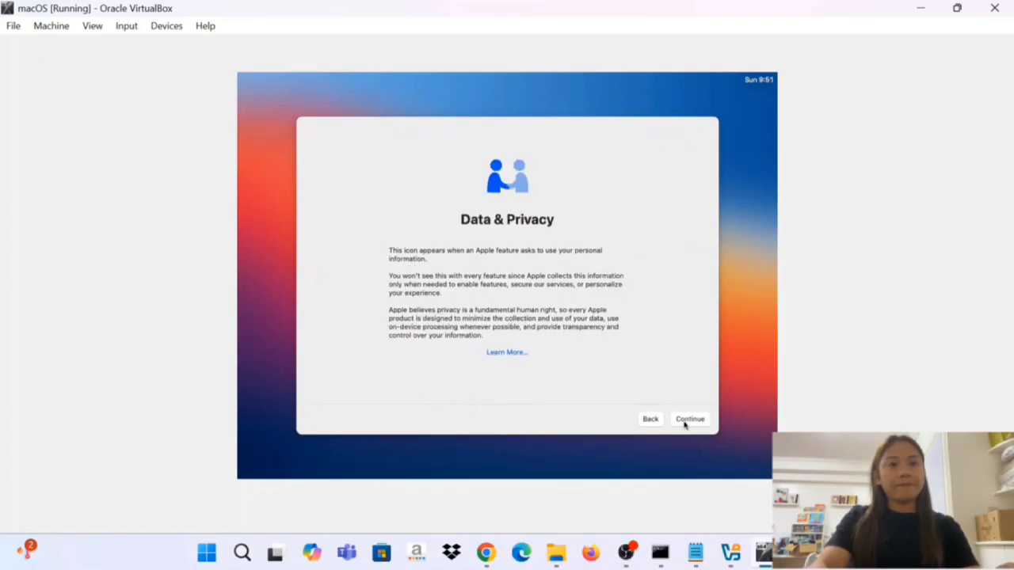
Skip the information transfer and Apple ID sign-in, and agree to the macOS Software License Agreement.
click(685, 424)
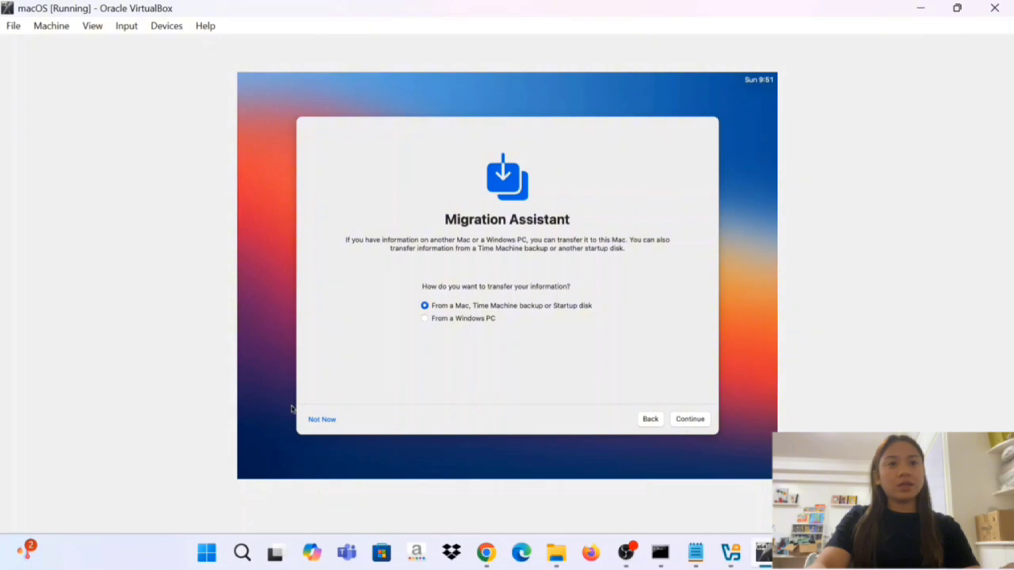
click(319, 421)
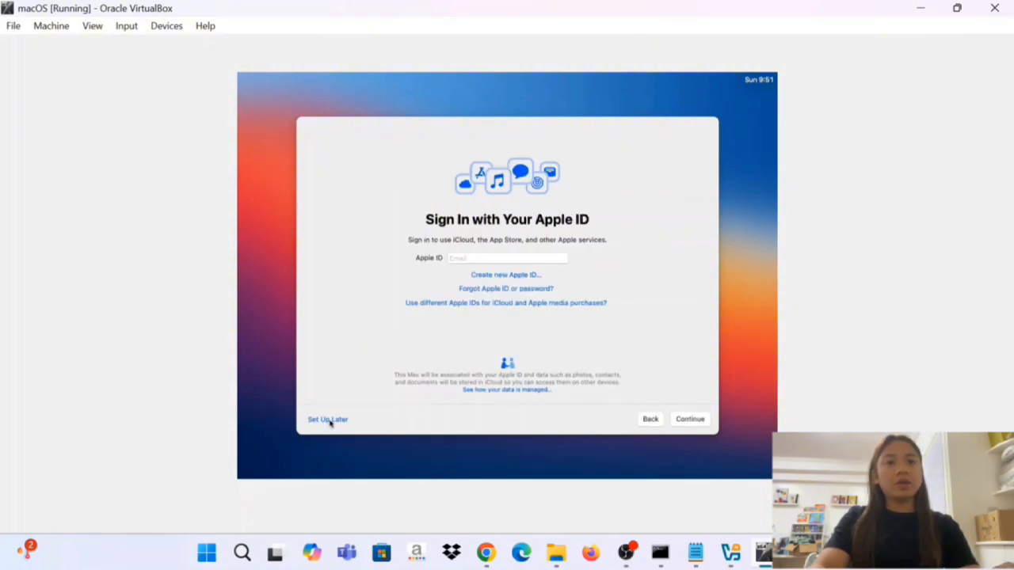
click(327, 421)
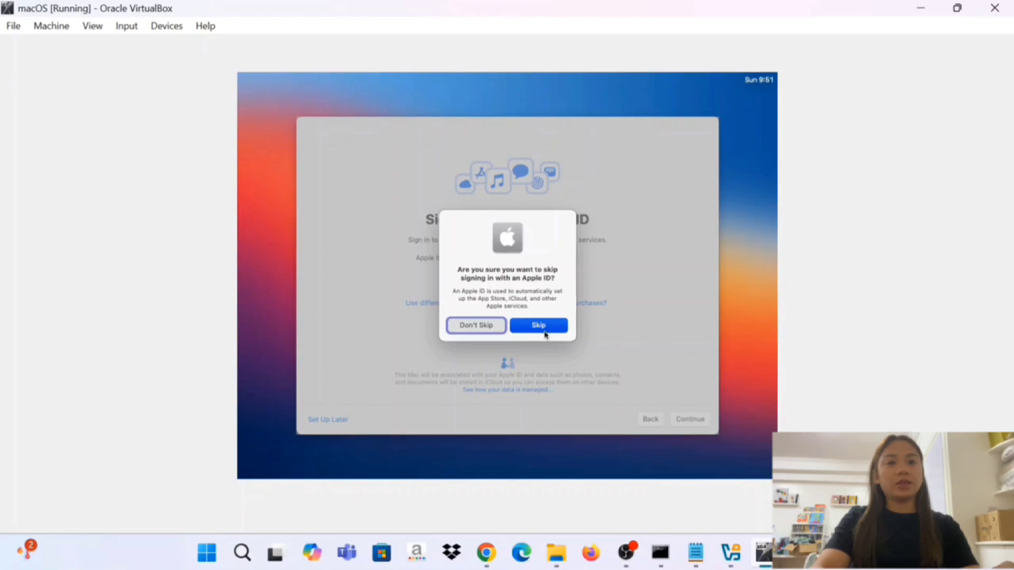
click(544, 333)
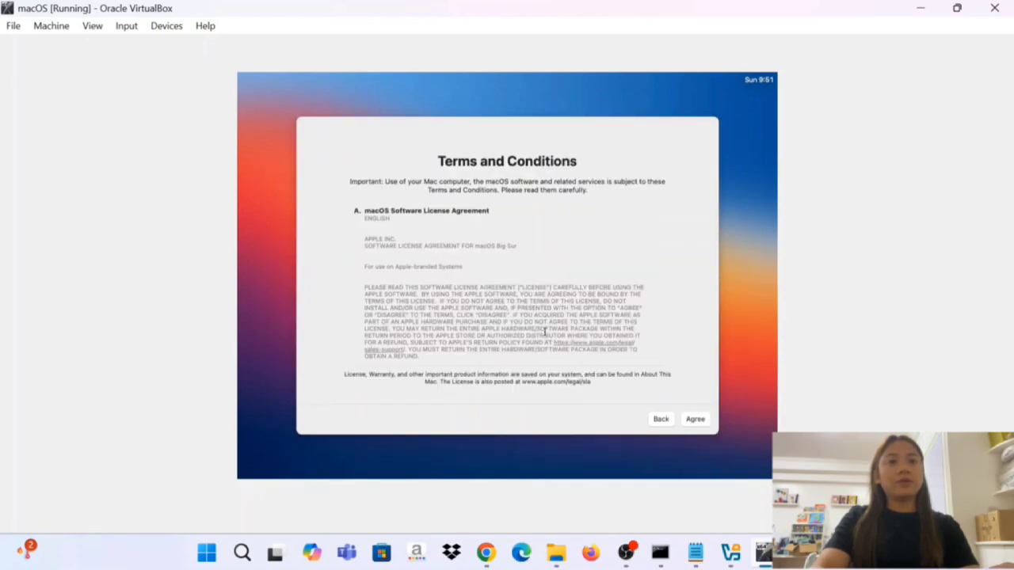
click(694, 419)
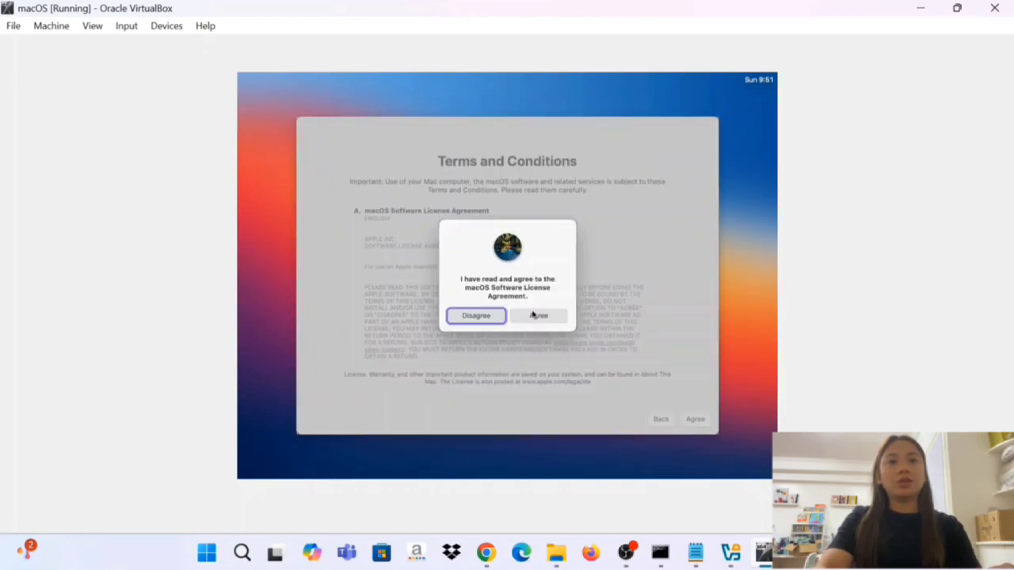
click(533, 316)
Enter the full name for the new computer account and use the account name suggested from it.
text(M)
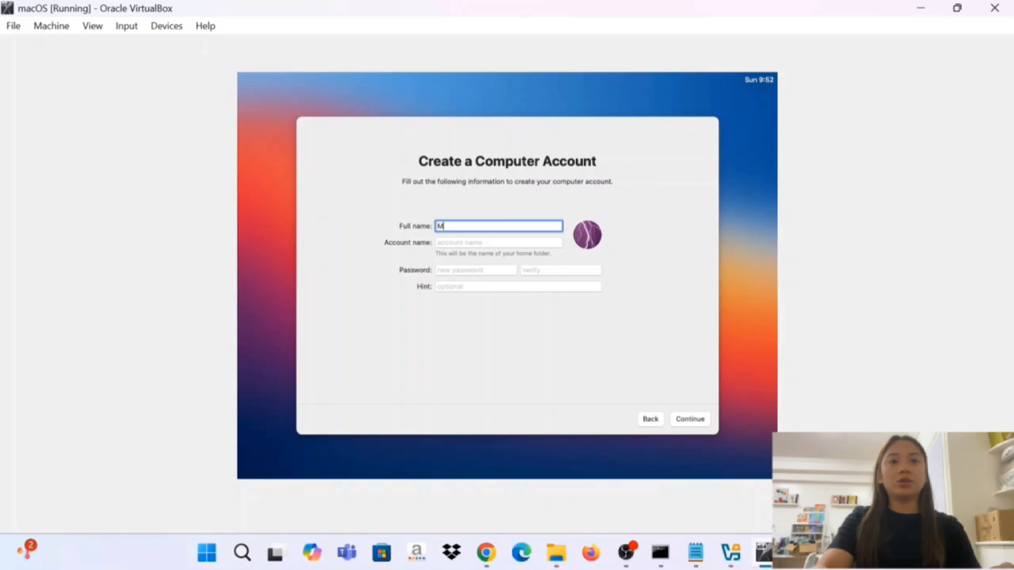
text(aurene Caluag)
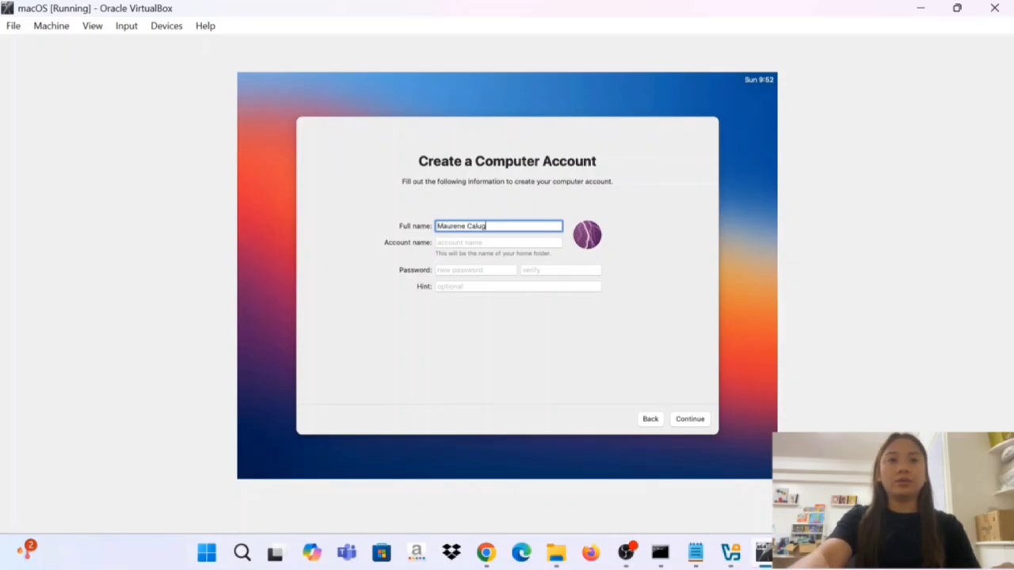
click(479, 242)
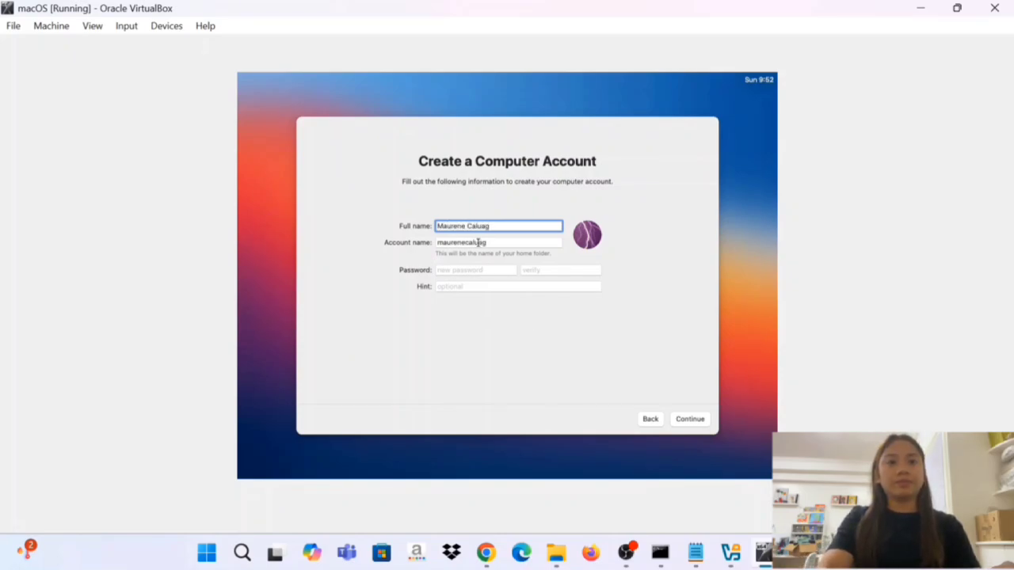
Enter and verify the account password, leave the hint empty, and create the computer account.
click(474, 270)
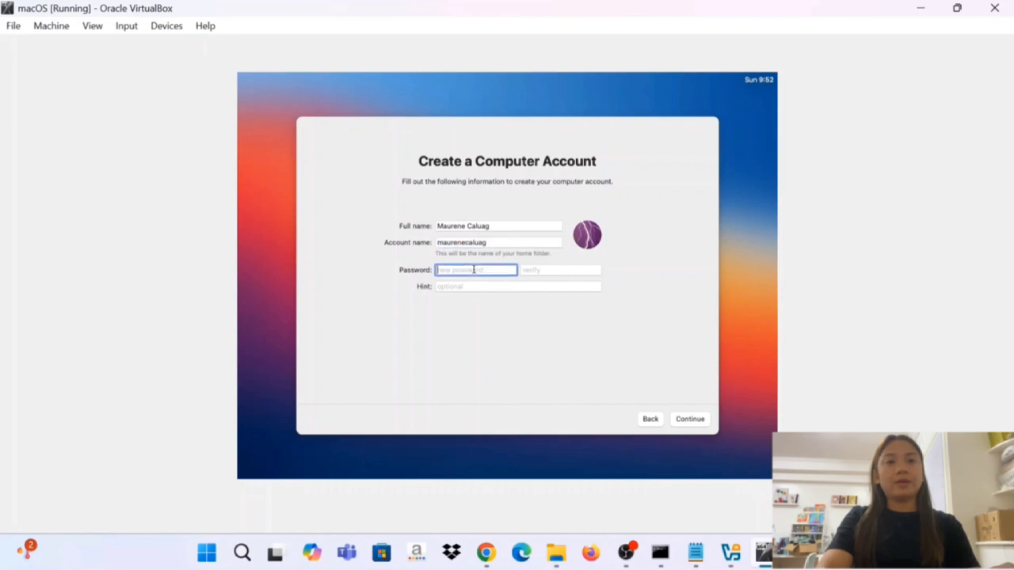
text(*****)
key(BackSpace)
key(BackSpace)
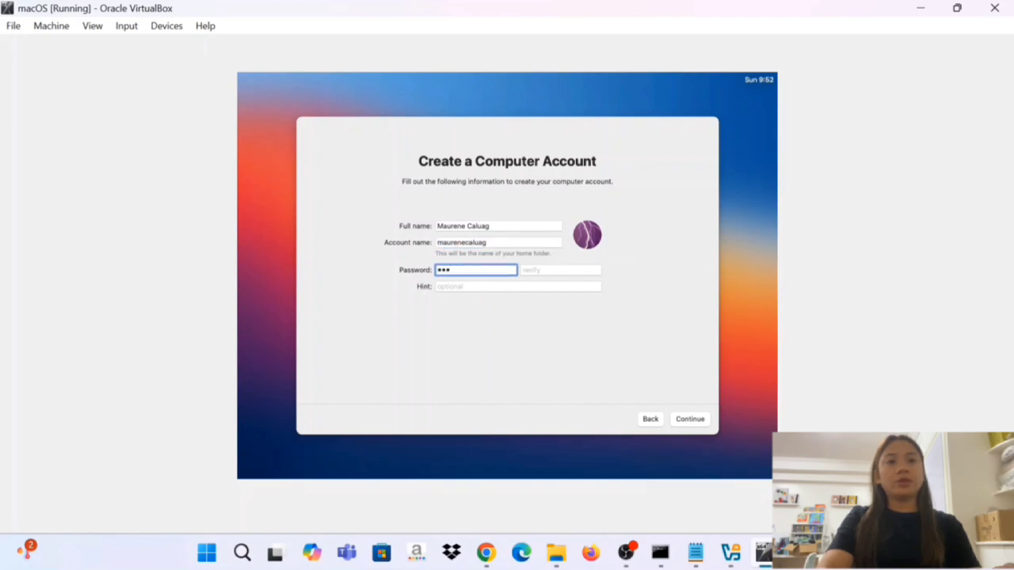
key(BackSpace)
key(BackSpace)
key(BackSpace)
text(******)
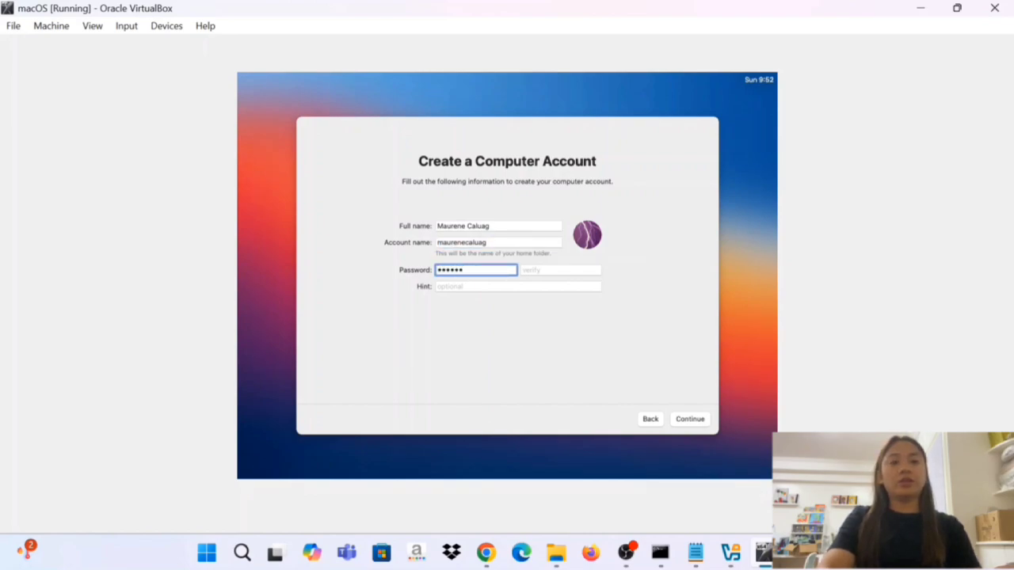
click(523, 270)
text(******)
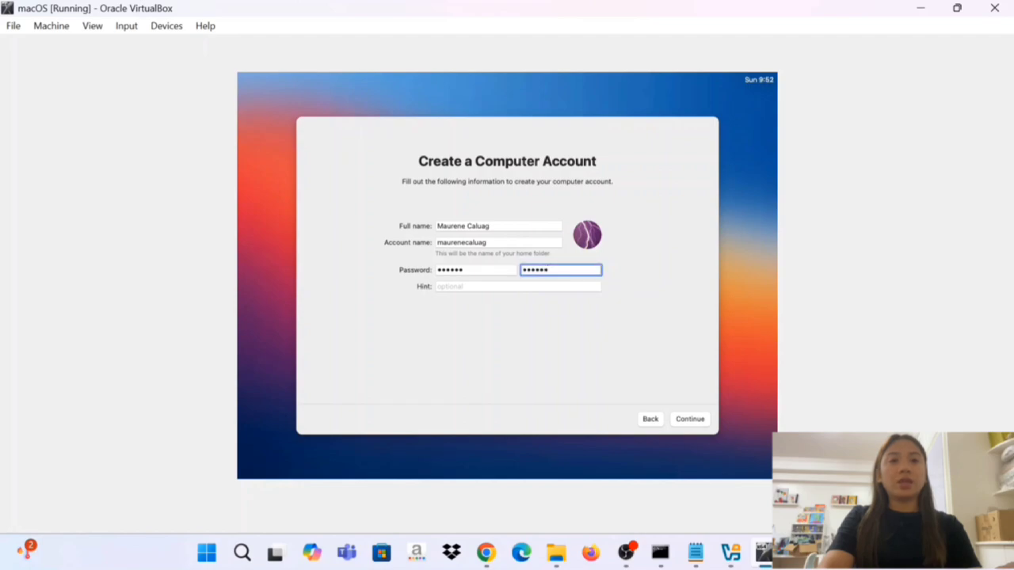
click(688, 422)
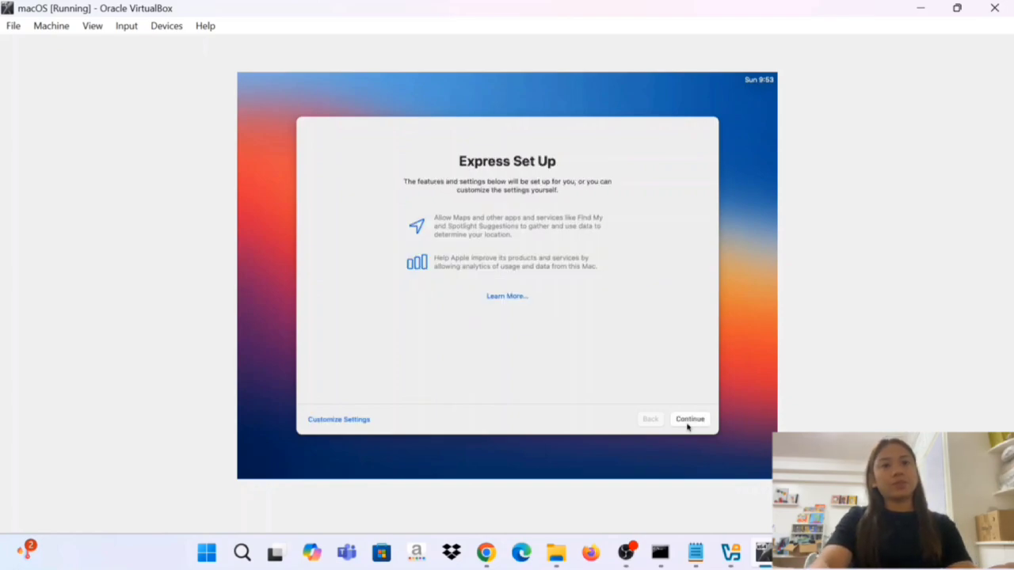
Accept the Express Set Up, Analytics and Screen Time pages with their default settings.
click(688, 421)
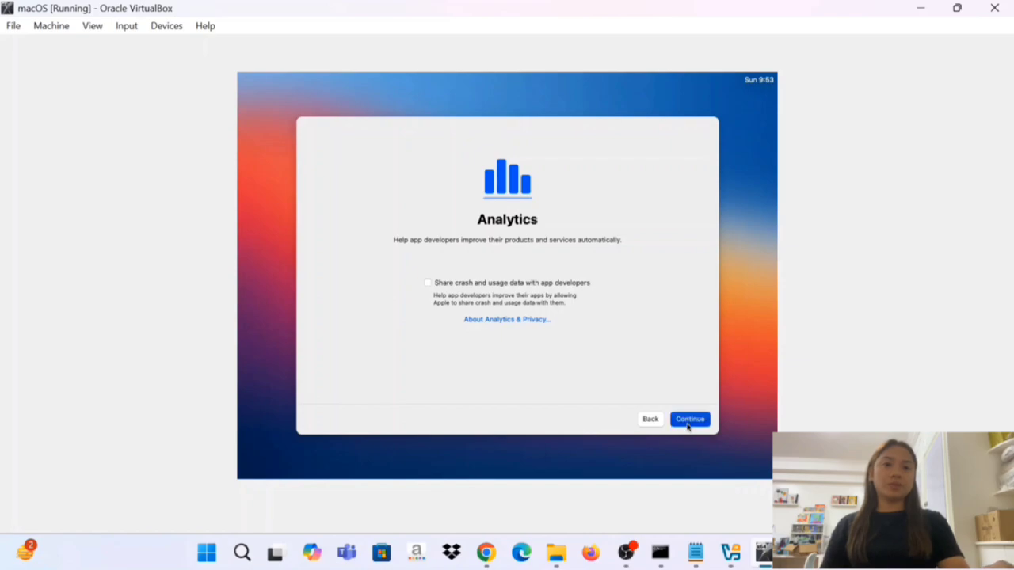
click(688, 421)
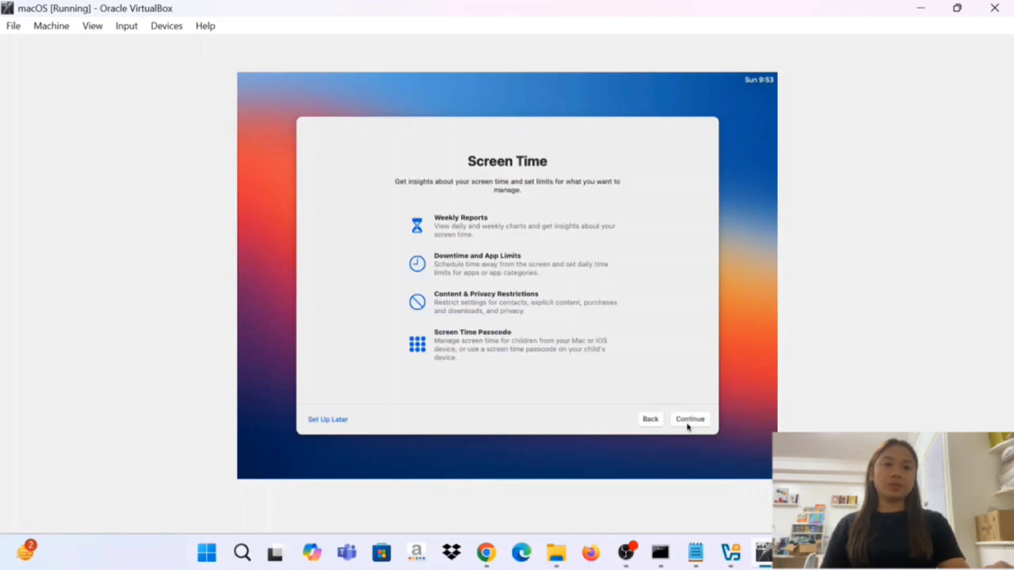
click(687, 421)
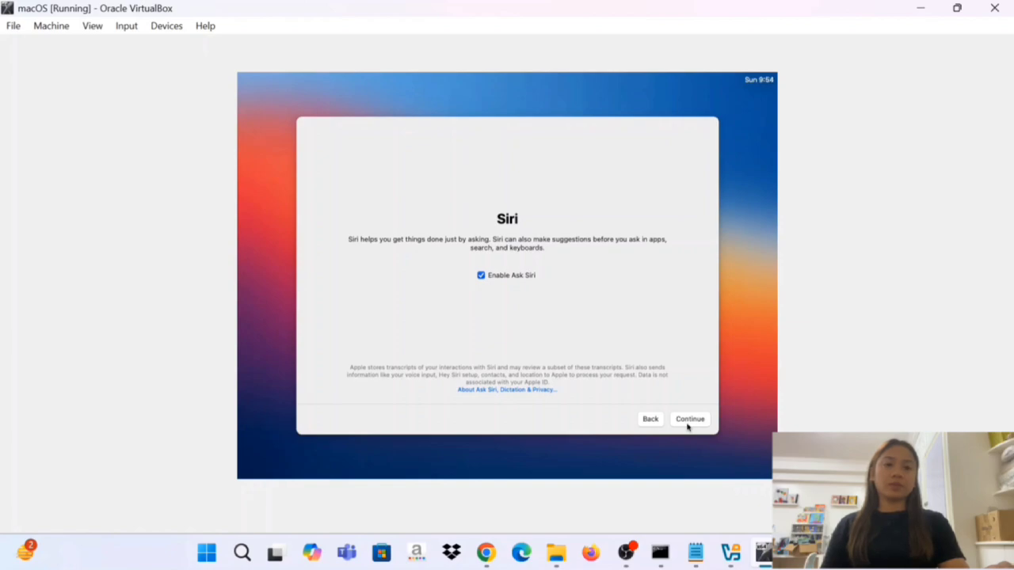
Keep Ask Siri enabled in English (United States) and select Voice 1 as the Siri voice.
click(687, 423)
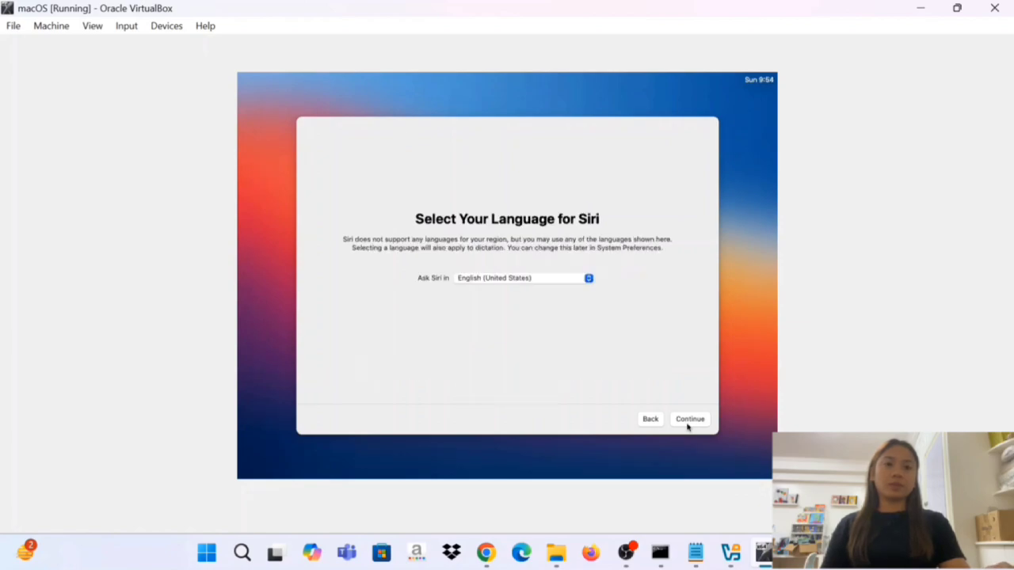
click(688, 423)
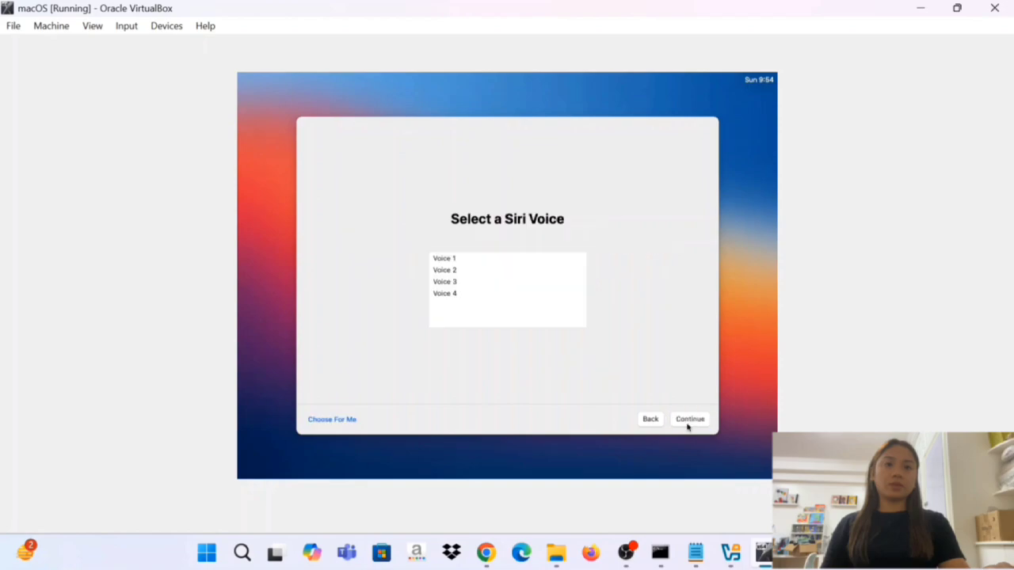
click(457, 269)
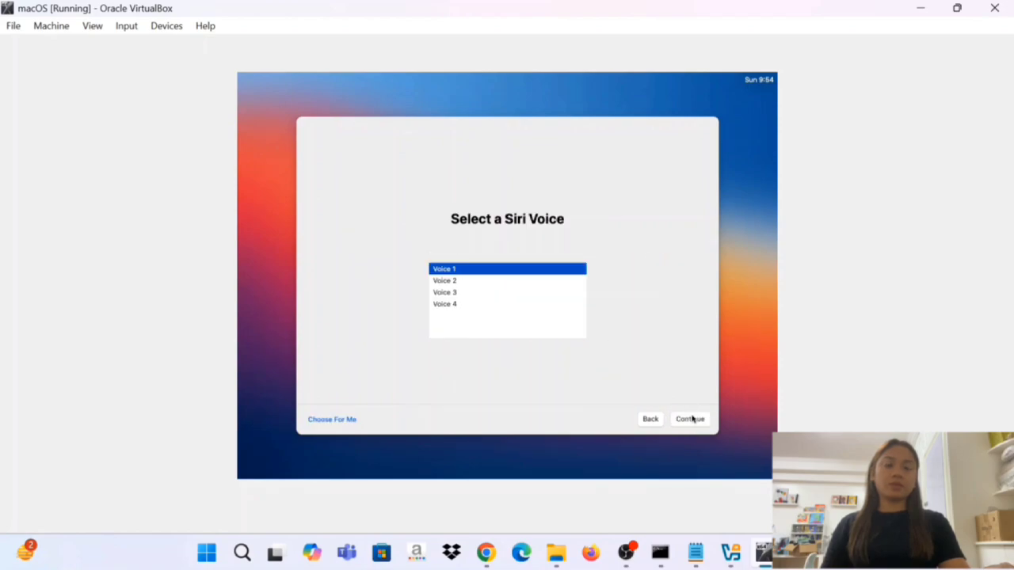
click(690, 419)
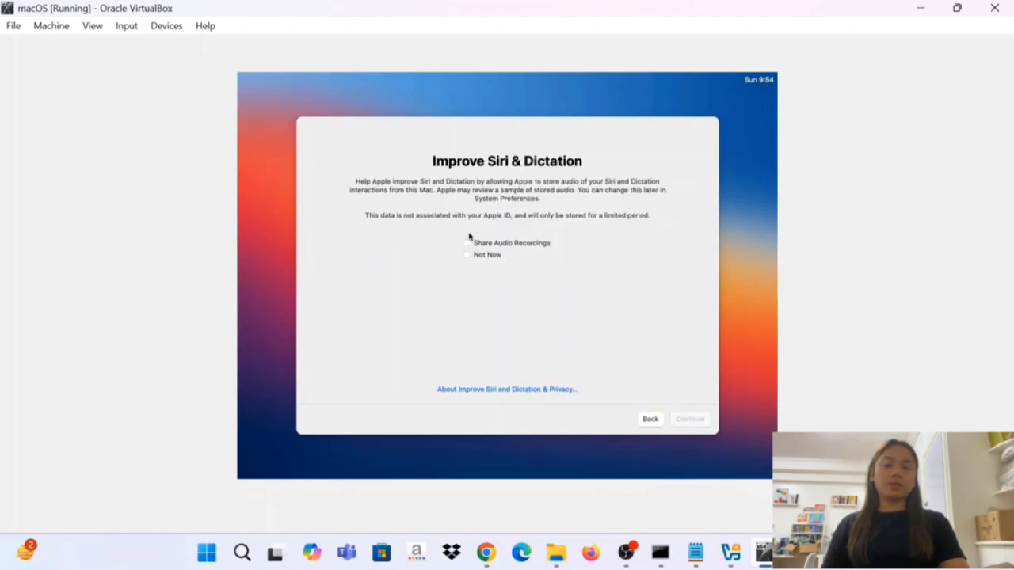
Choose Share Audio Recordings for Improve Siri & Dictation and accept the Light look.
click(466, 244)
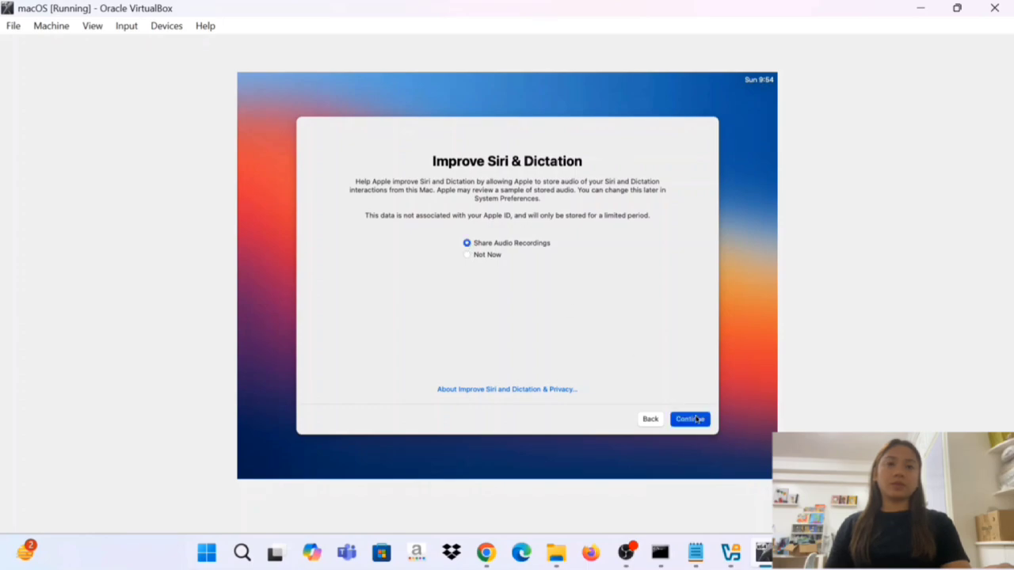
click(690, 419)
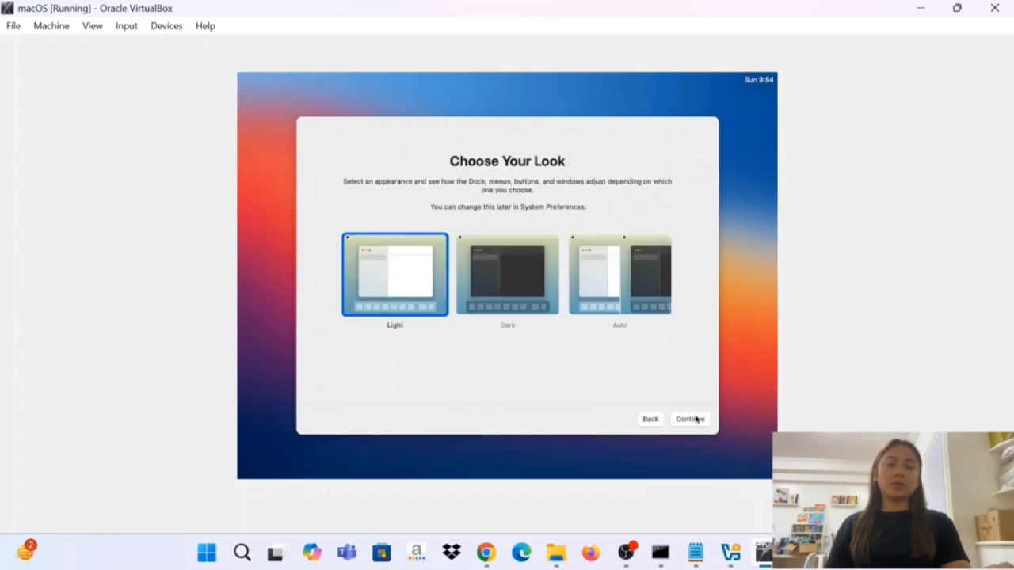
click(696, 418)
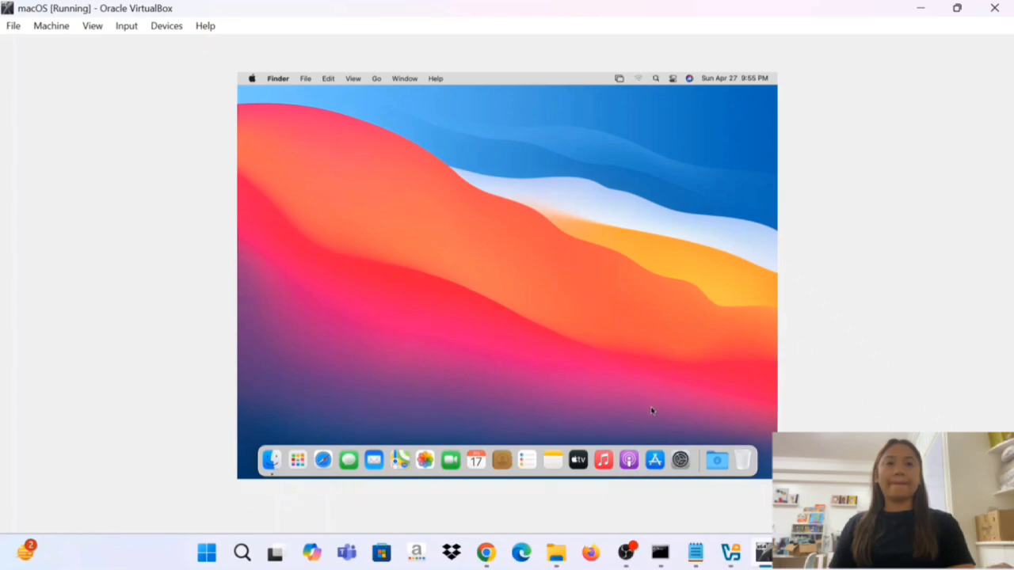
Open System Preferences and dismiss the Keyboard Setup Assistant without identifying the keyboard.
click(680, 461)
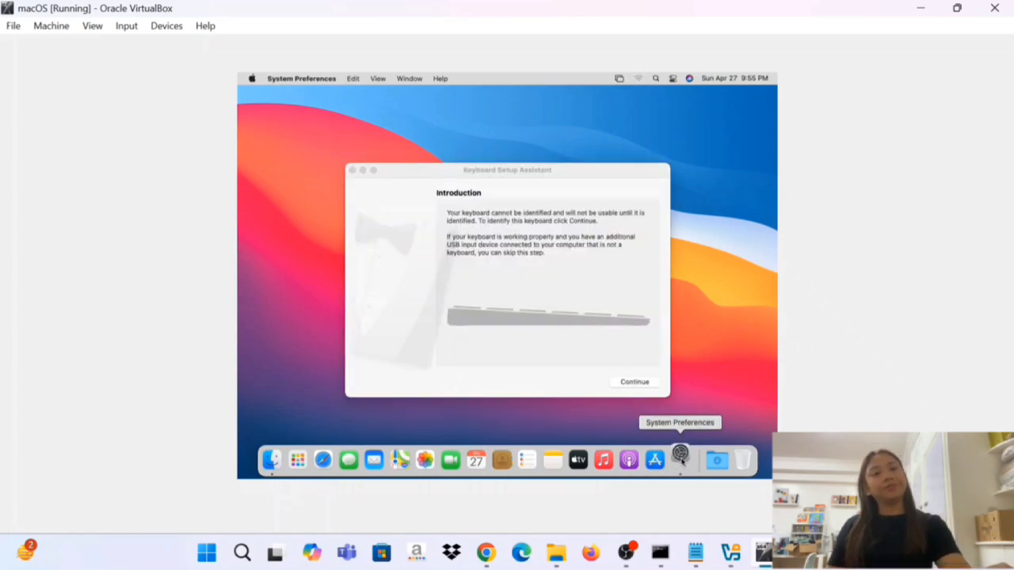
click(625, 382)
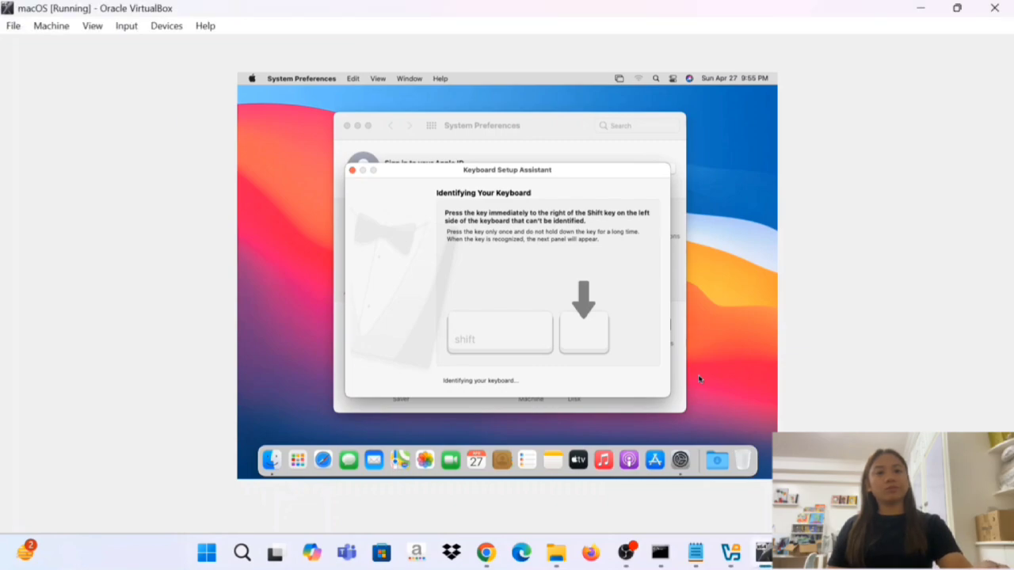
click(352, 171)
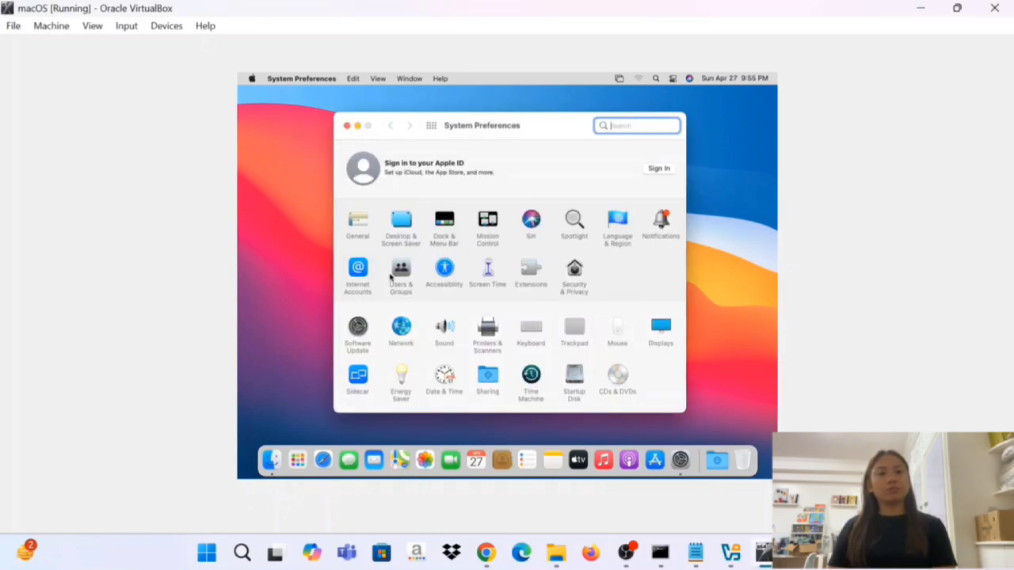
Launch Photos to view its welcome page, closing both the System Preferences and Photos windows.
click(428, 461)
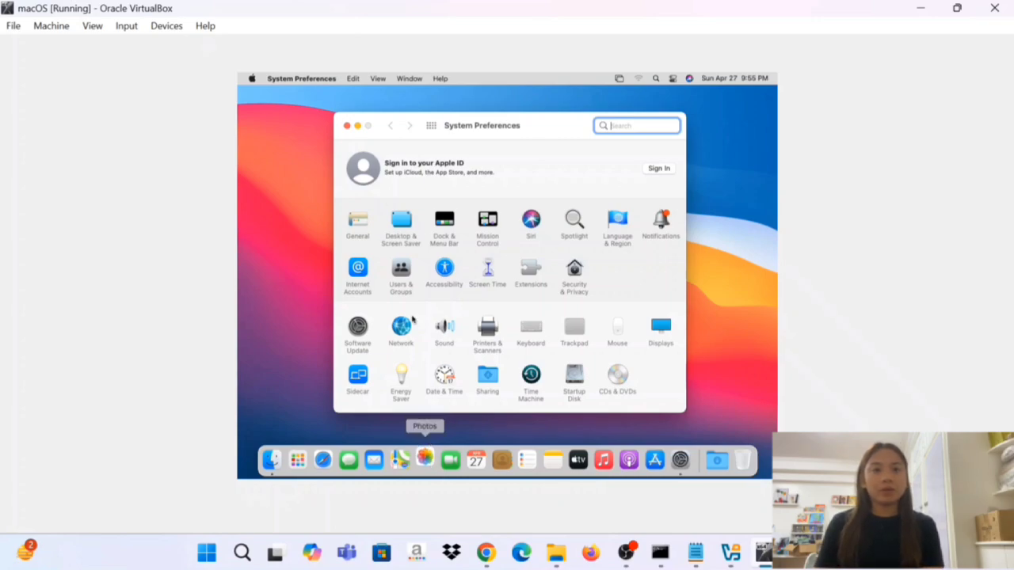
click(347, 125)
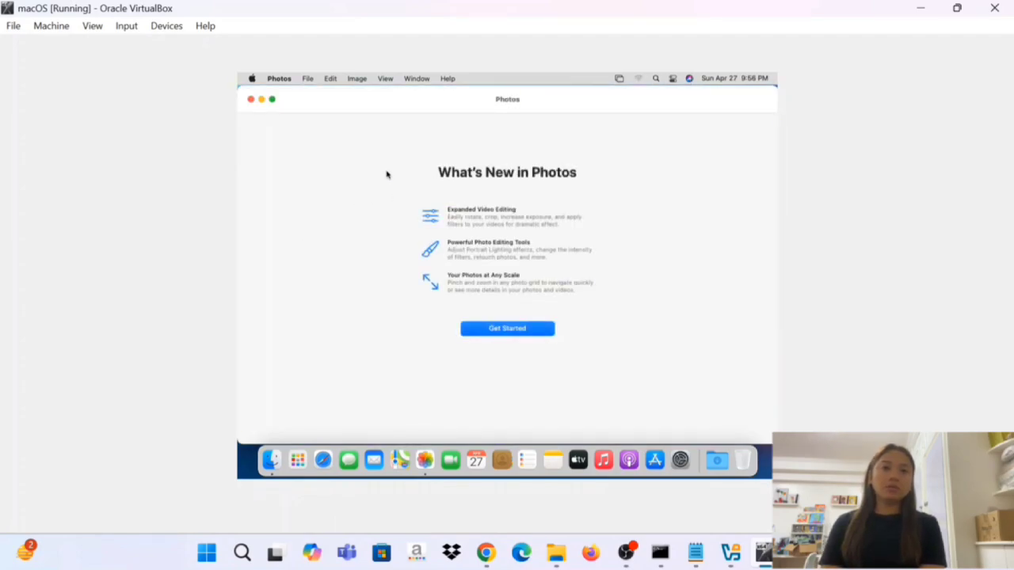
click(250, 100)
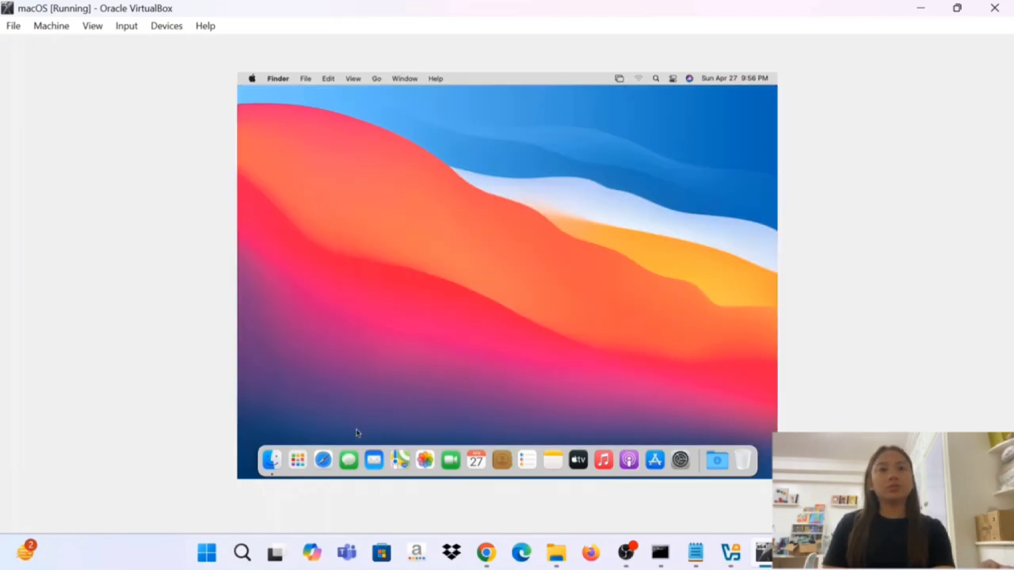